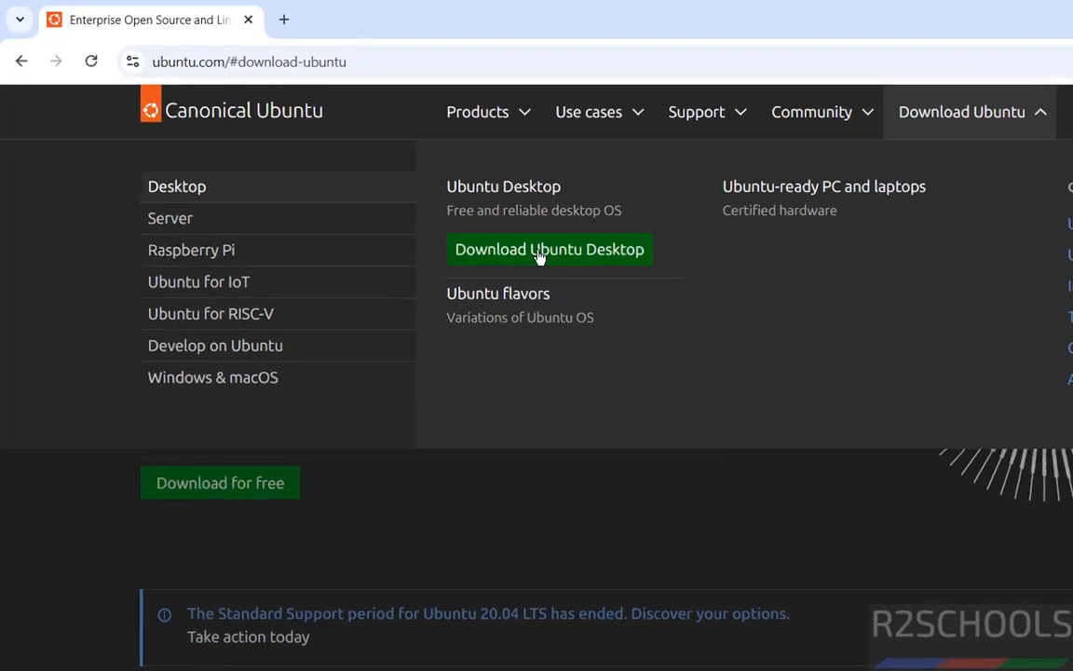
- Download Ubuntu Desktop 26.04 LTS for Intel or AMD 64-bit architecture and show the browser's download history
click(567, 265)
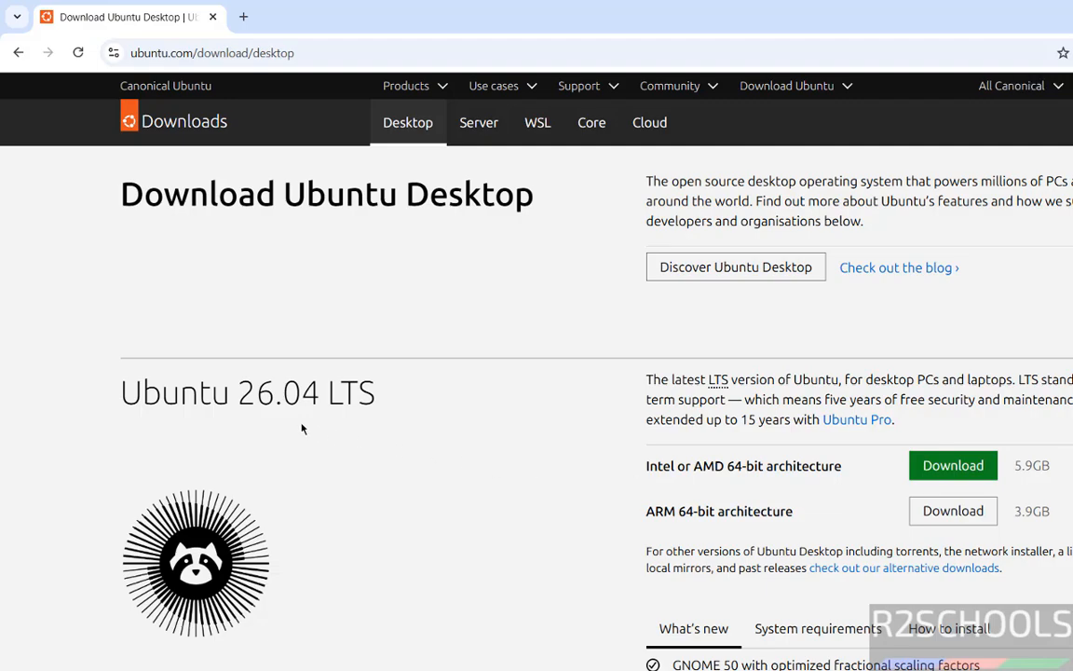
click(973, 470)
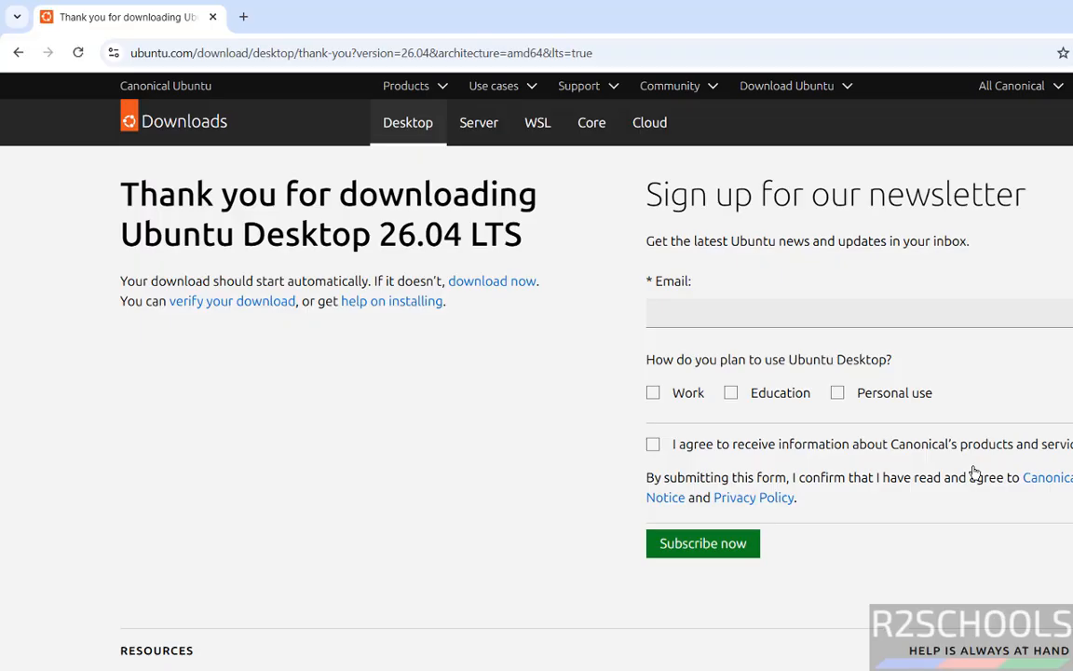
key(ctrl+j)
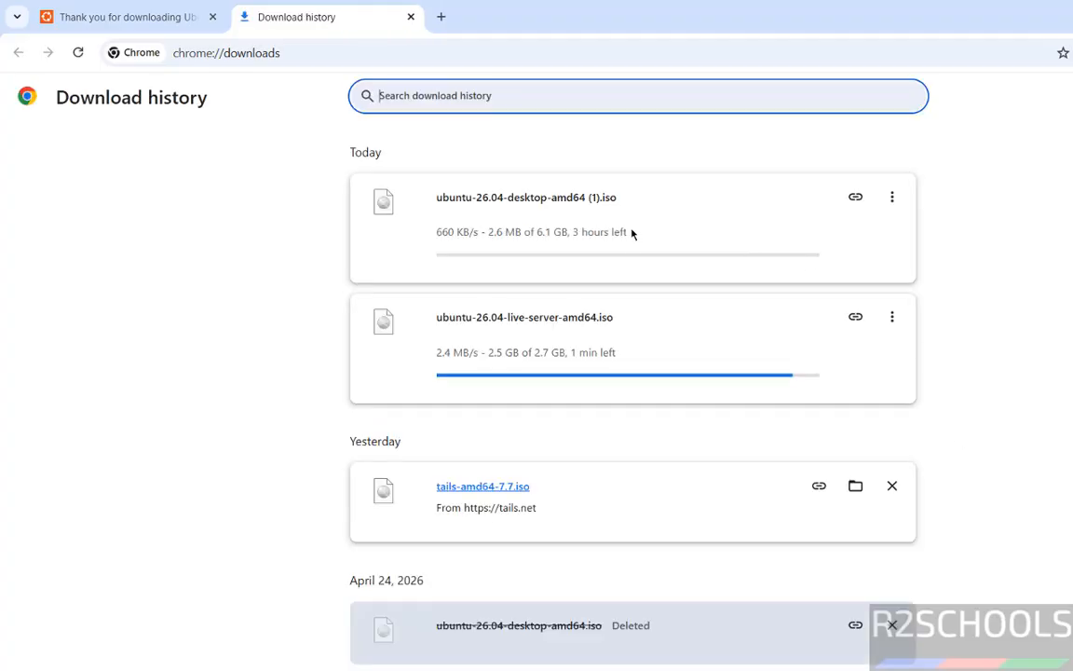
- Cancel the running ubuntu-26.04-desktop-amd64 (1).iso download and return to the Ubuntu download page
click(891, 199)
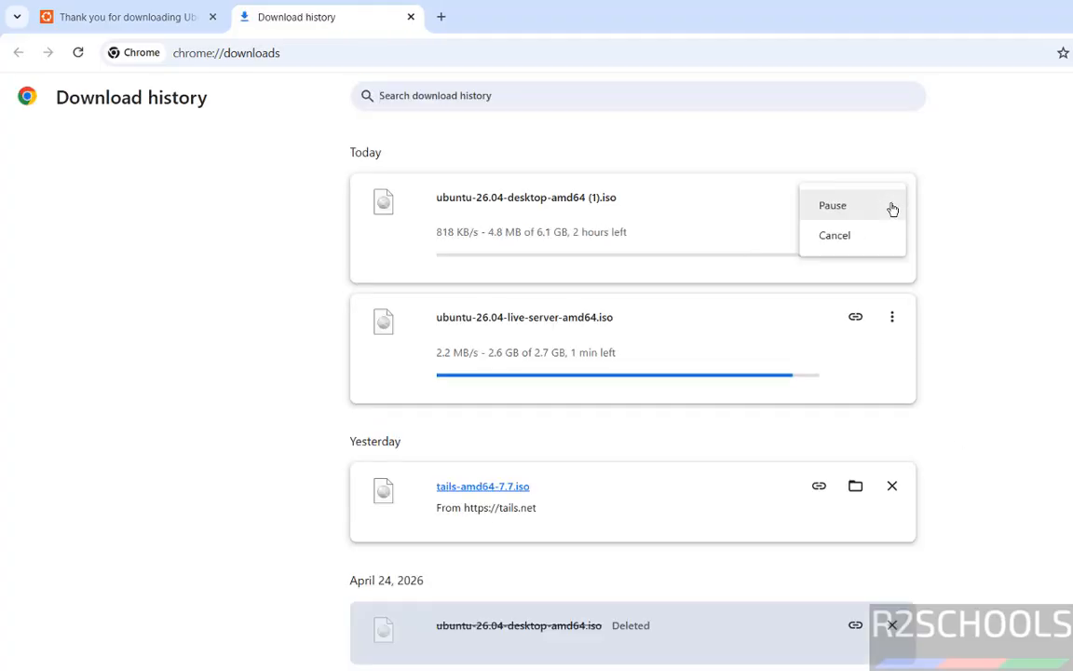
click(841, 236)
click(891, 199)
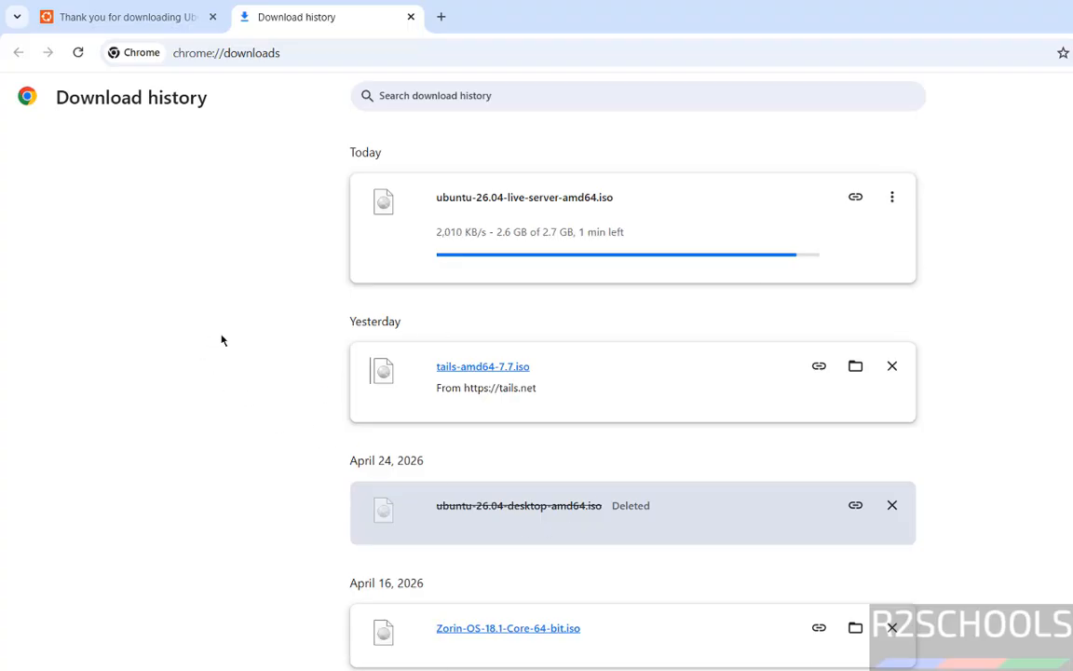
click(158, 18)
- Search the computer for vmware and launch VMware Workstation Pro
key(super)
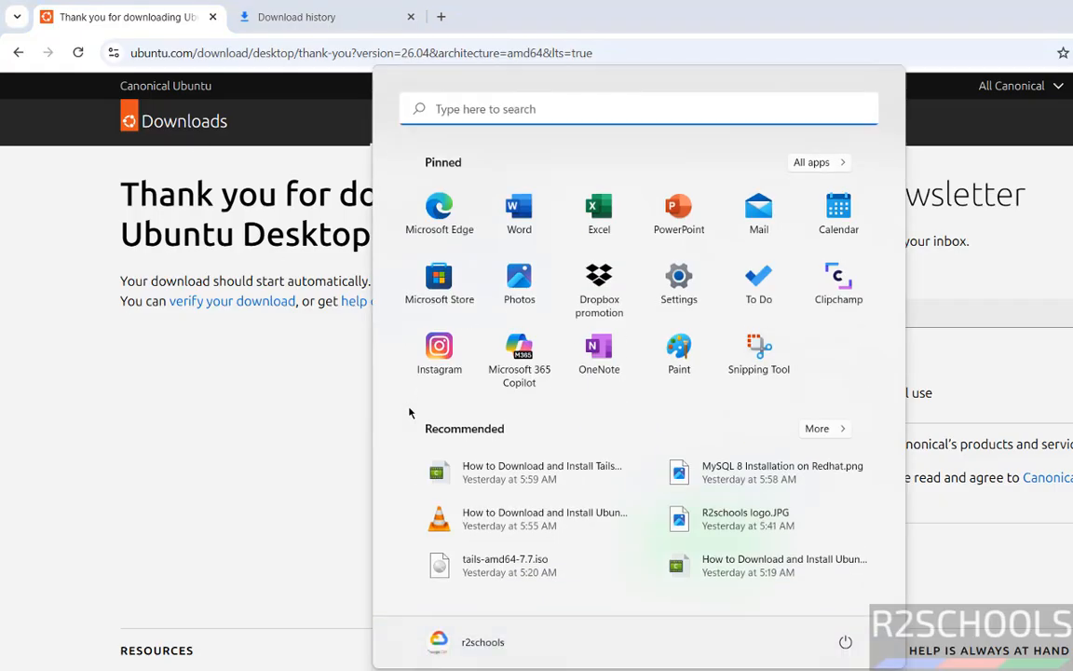
text(vmware)
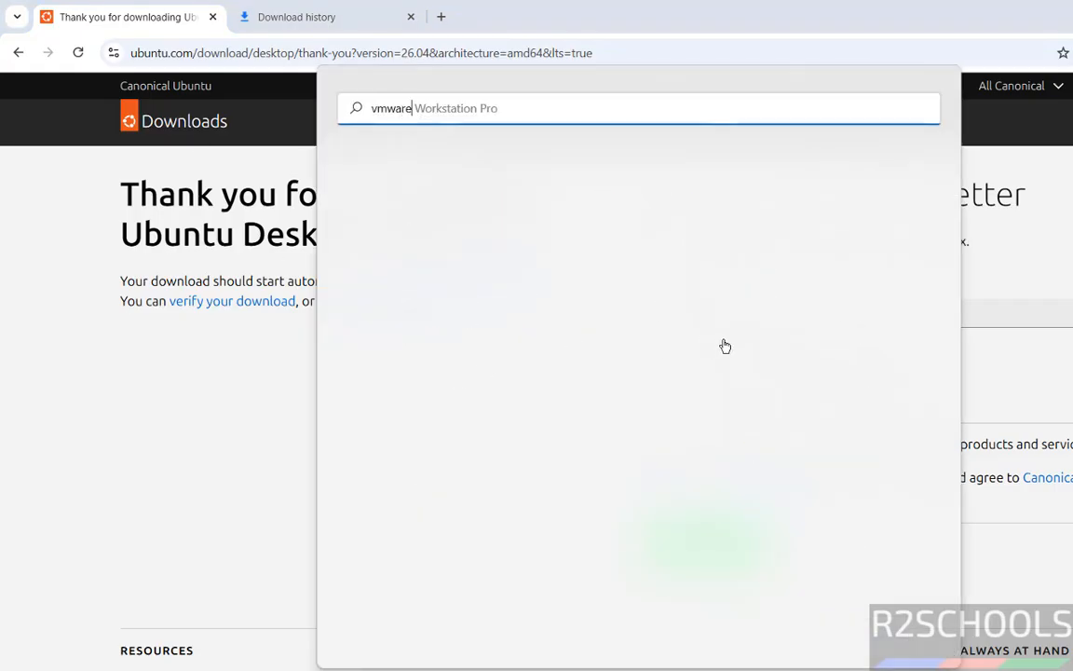
click(485, 240)
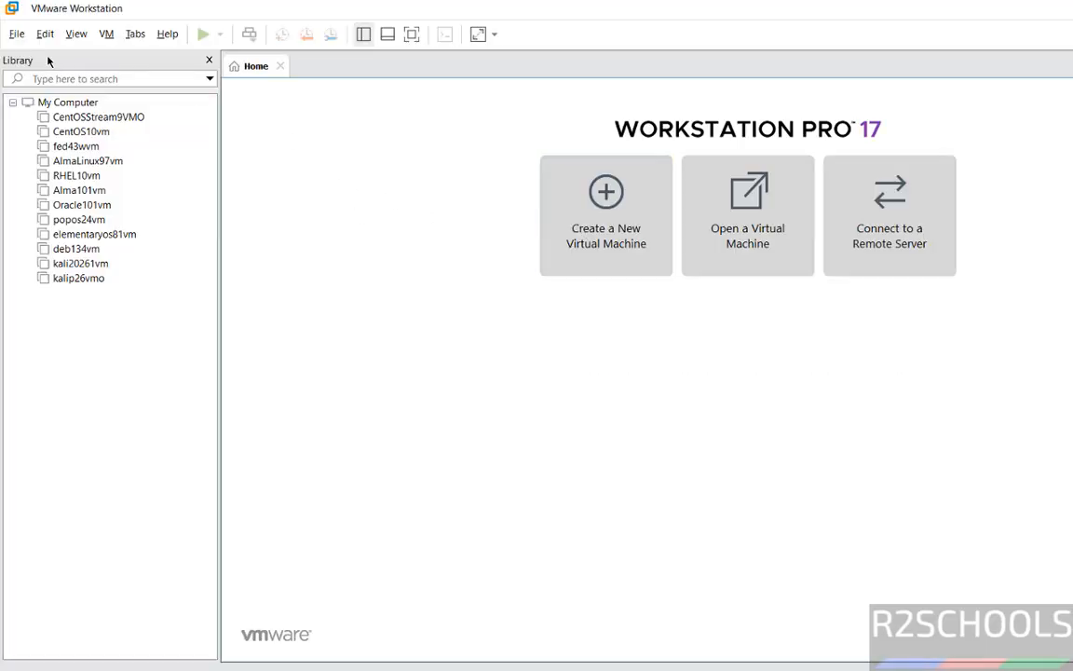
- Start creating a new virtual machine with the Typical (recommended) configuration
click(16, 33)
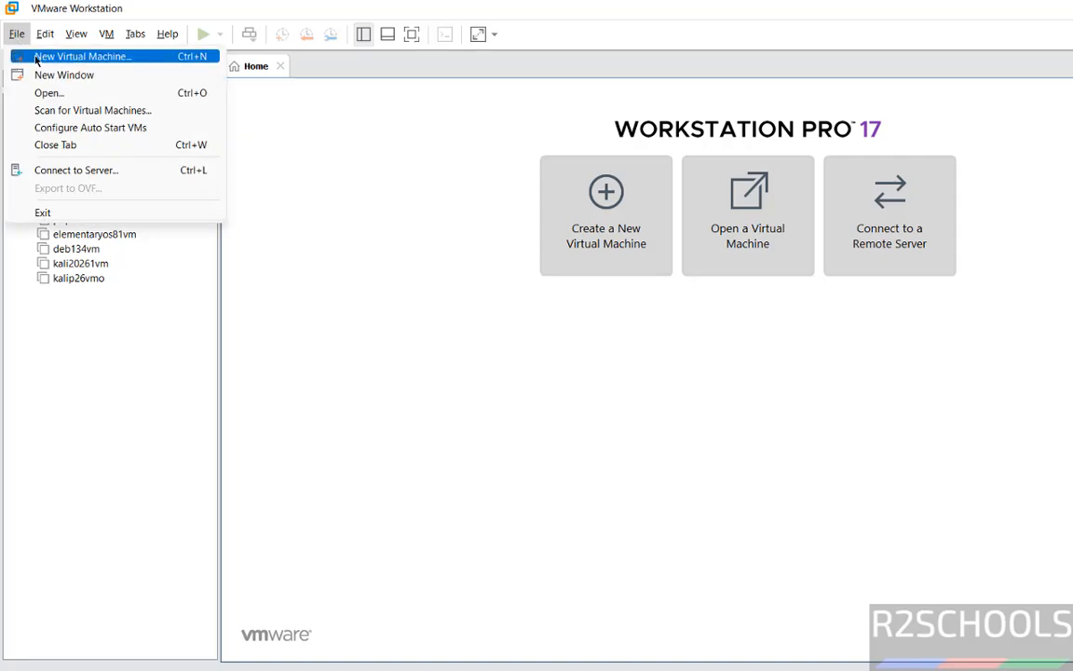
click(35, 57)
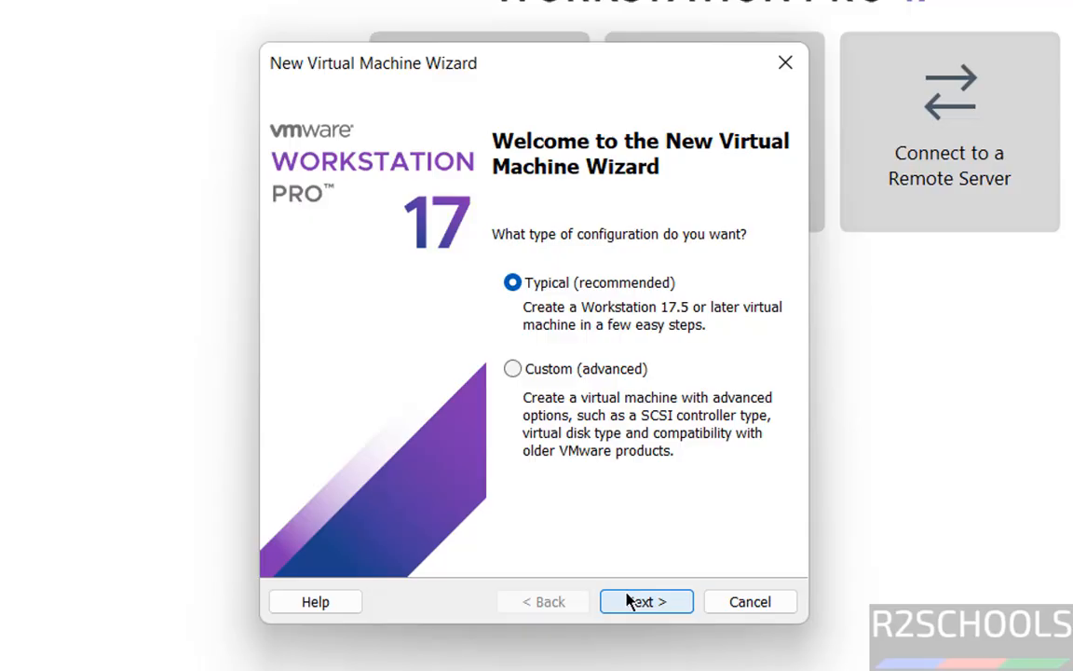
click(696, 498)
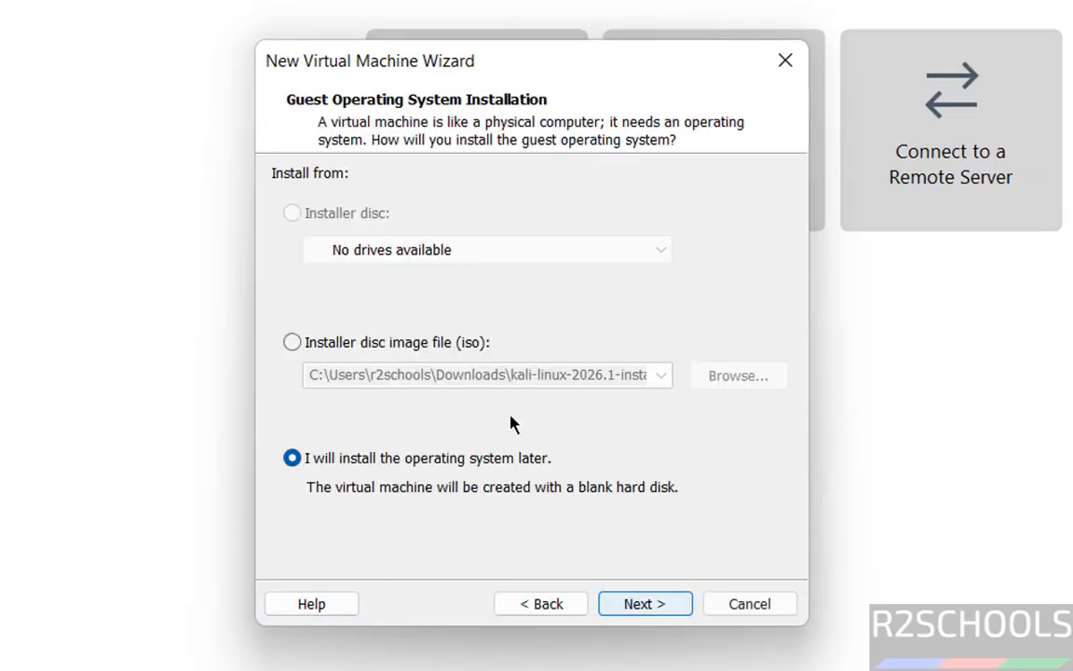
- Use the installer disc image ubuntu-26.04-desktop-amd64.iso from the Downloads folder on drive E: for the guest operating system
click(344, 344)
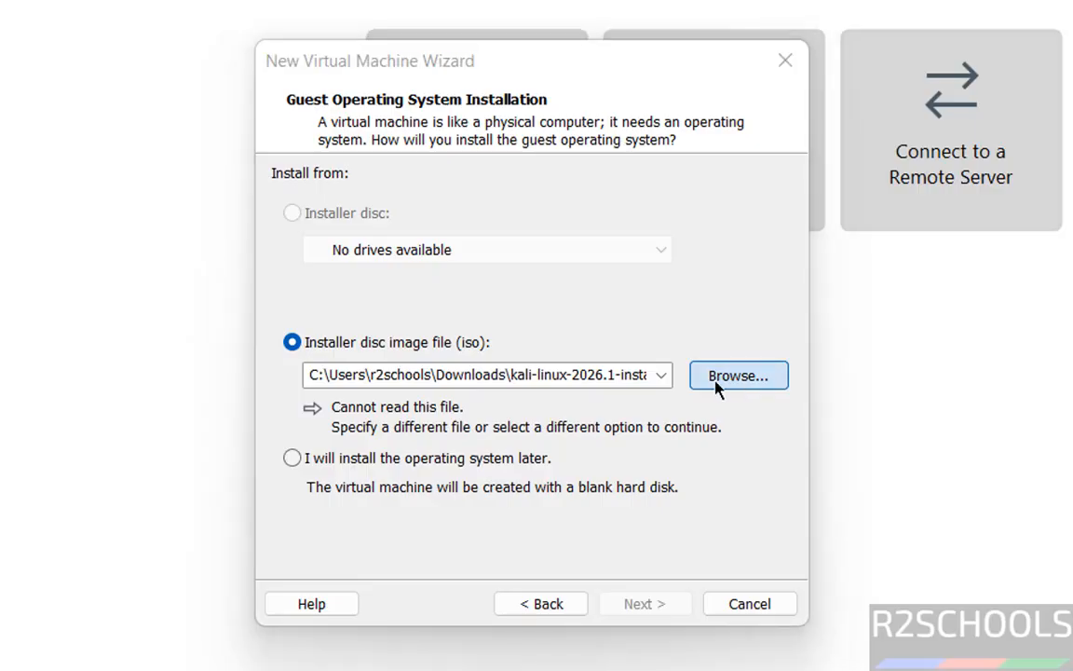
click(715, 383)
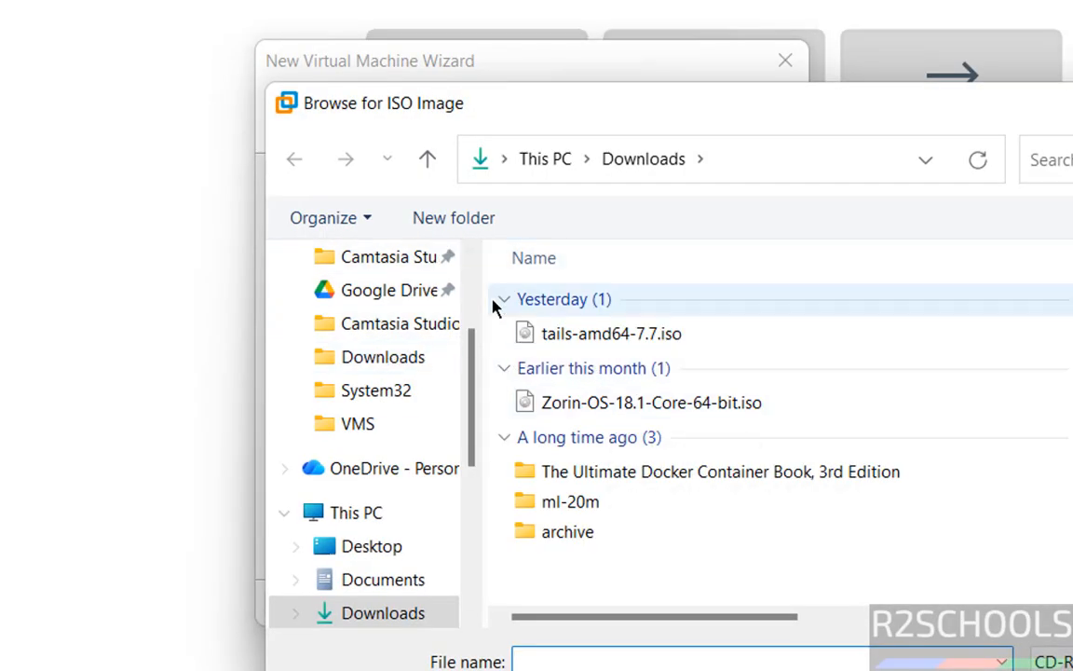
click(405, 361)
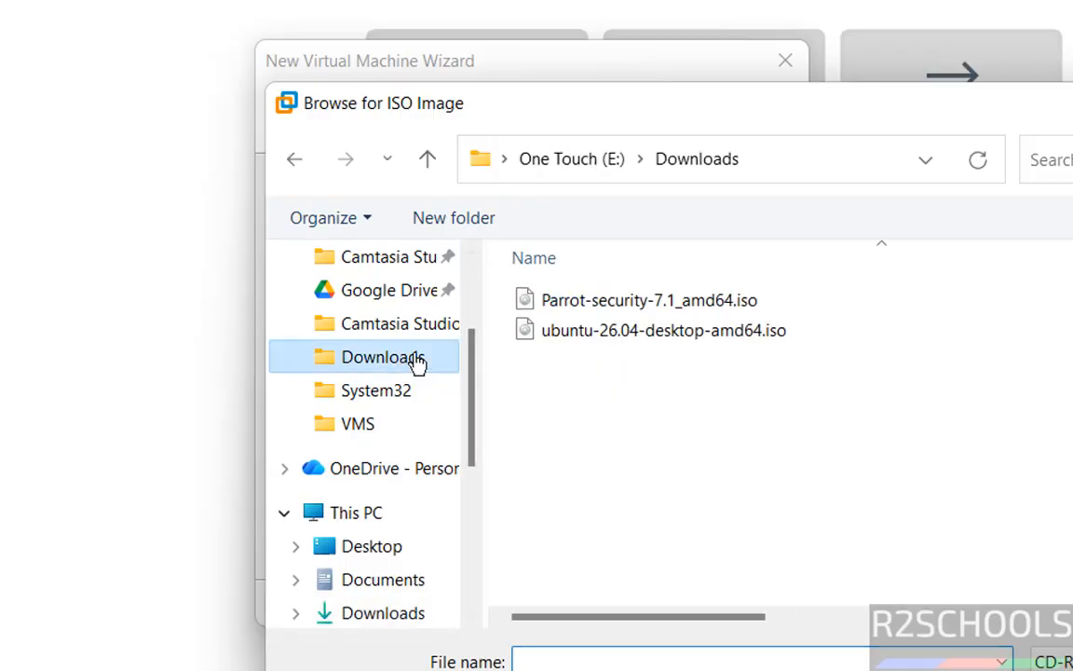
click(617, 340)
click(1071, 670)
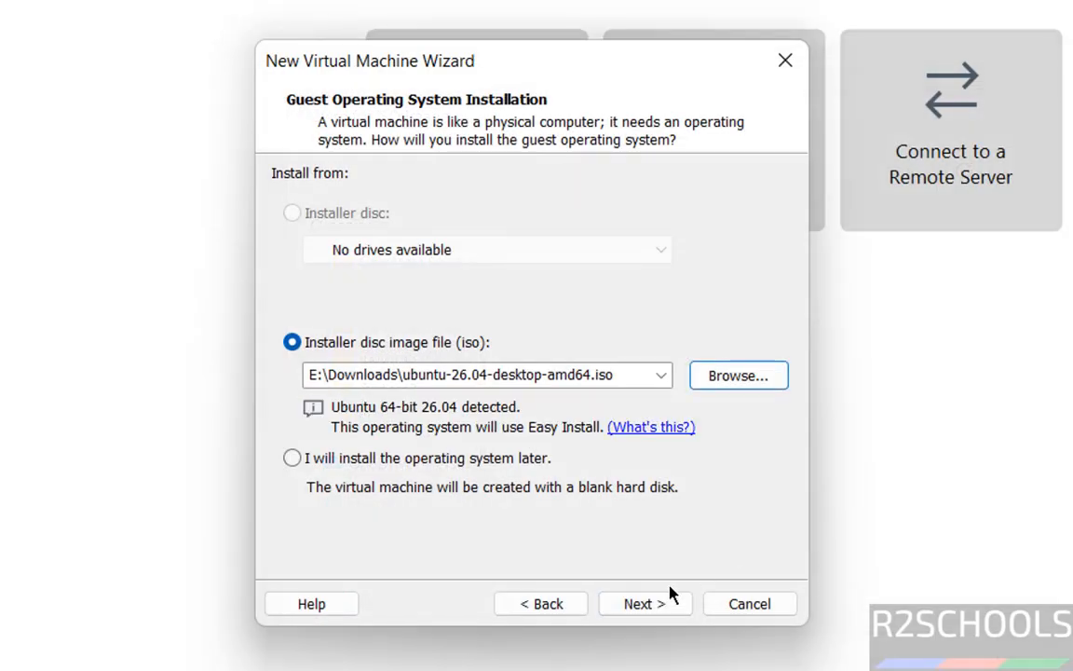
click(656, 601)
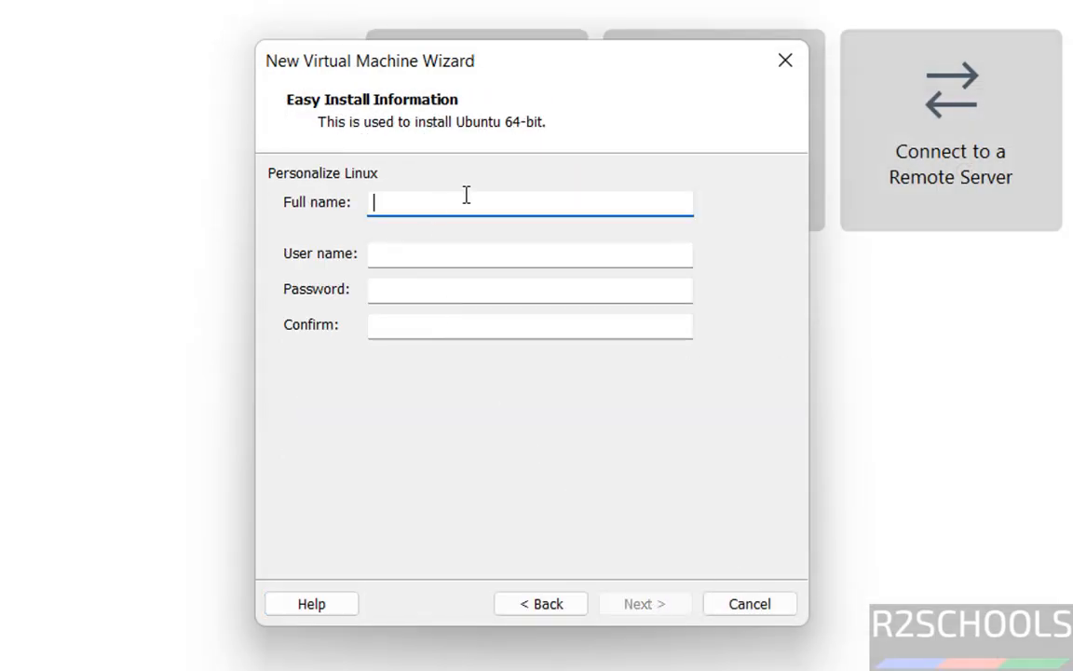
- Enter administrator as both the full name and the user name for the Easy Install
text(administrao)
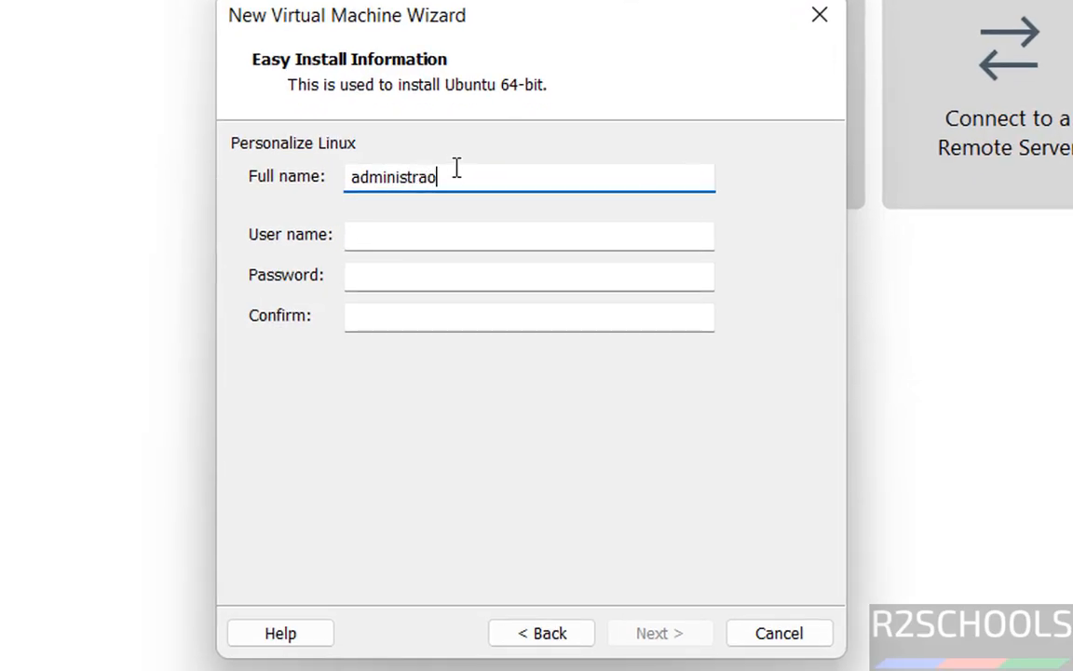
key(BackSpace)
text(tor)
key(Tab)
text(admi)
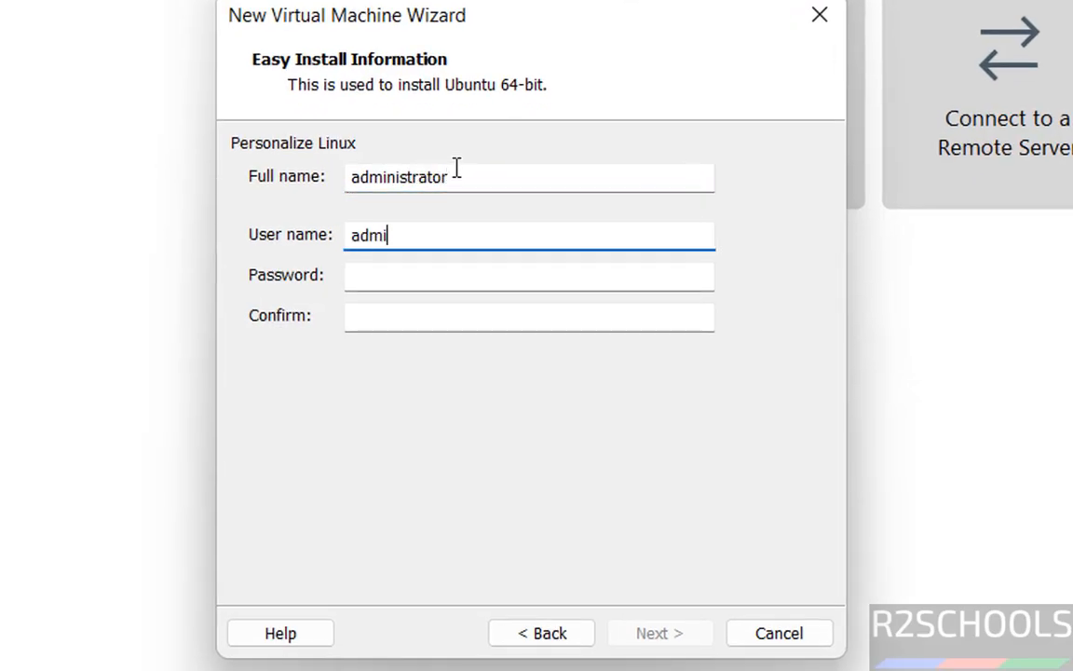
text(nistrator)
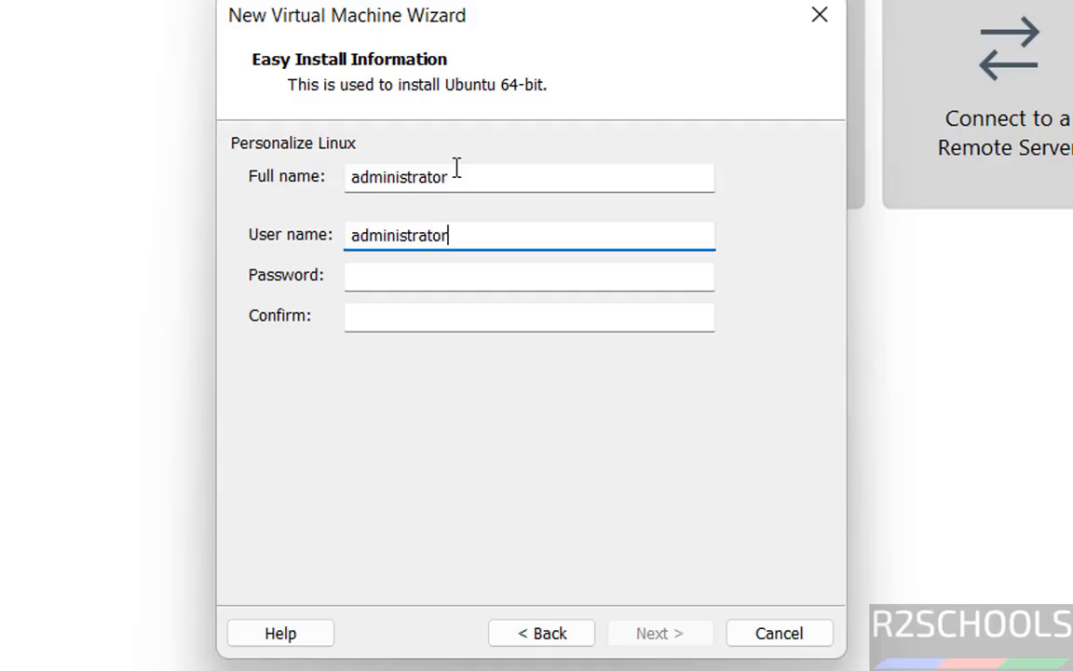
- Enter and confirm the account password for the Easy Install, and proceed to naming the virtual machine
key(Tab)
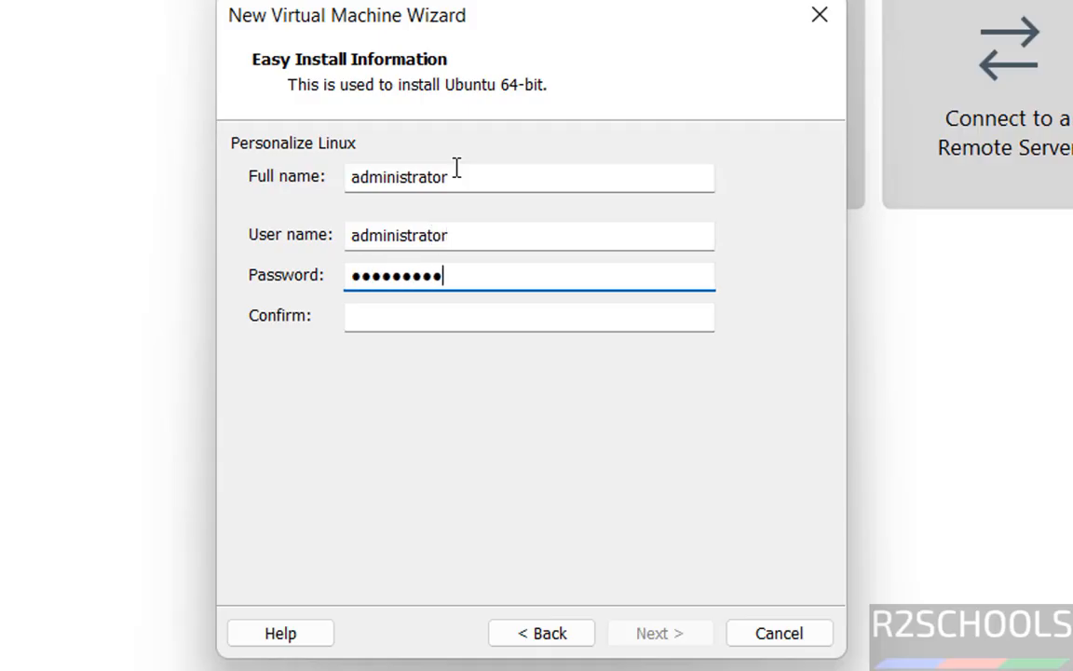
key(Tab)
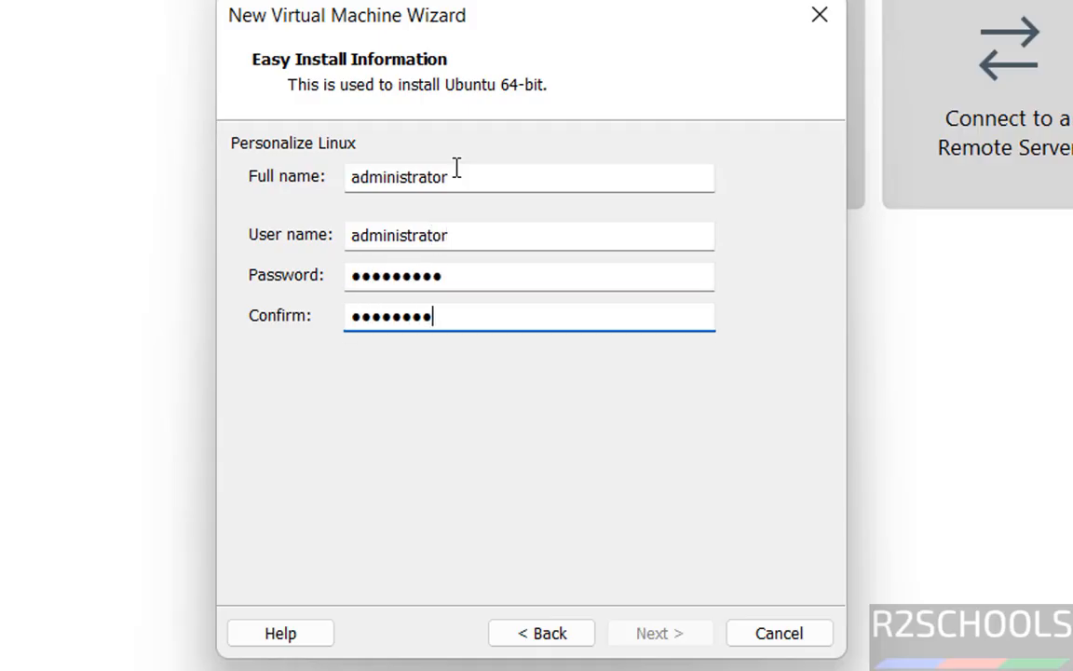
click(651, 637)
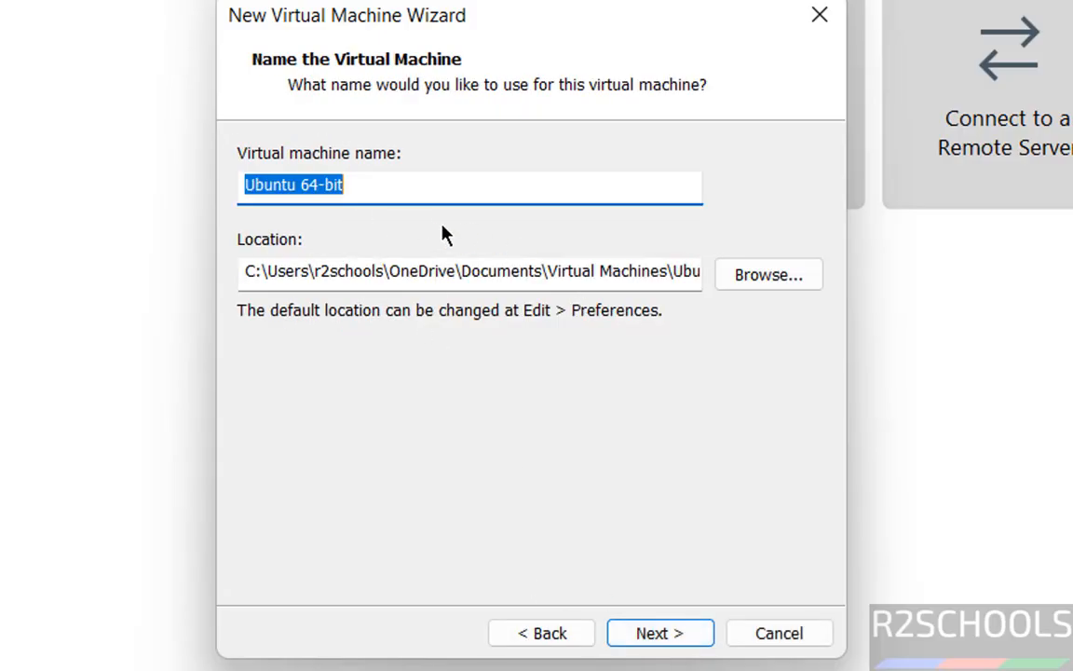
- Name the virtual machine ub26vm
text(ub26vm)
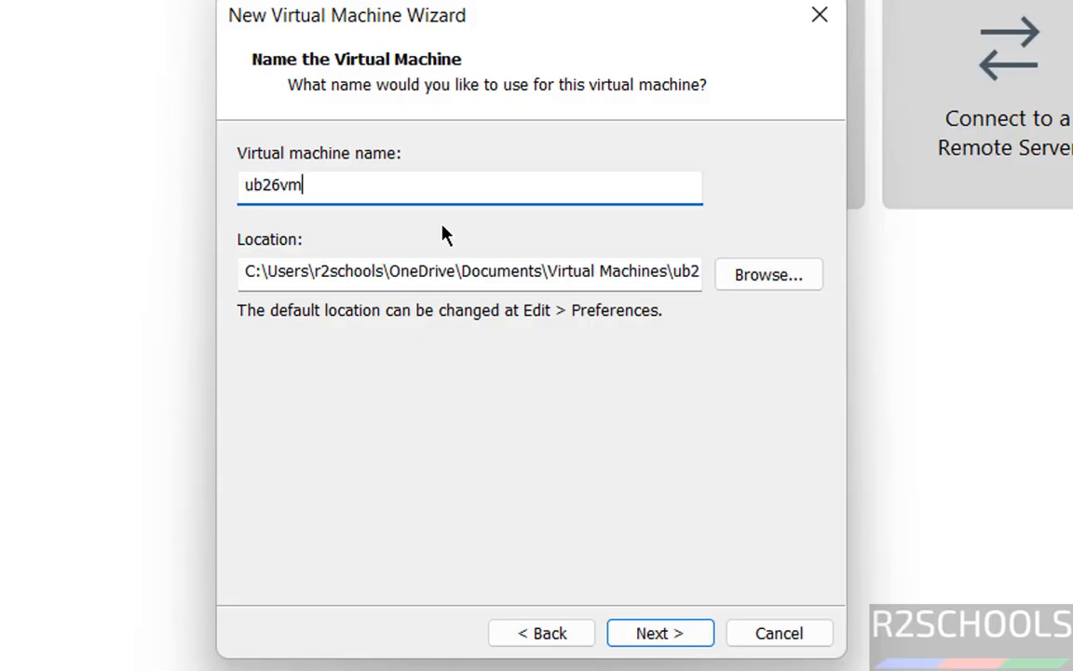
key(ctrl+a)
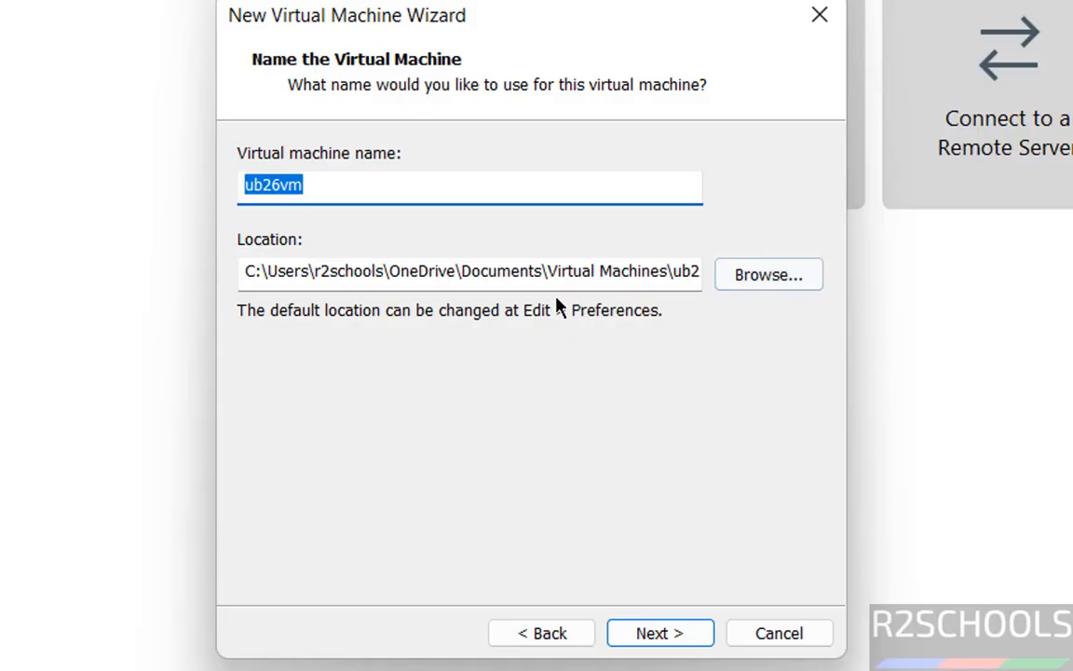
- Set the virtual machine's location to a new folder named ub26vm inside VMS on the One Touch (E:) drive
click(744, 292)
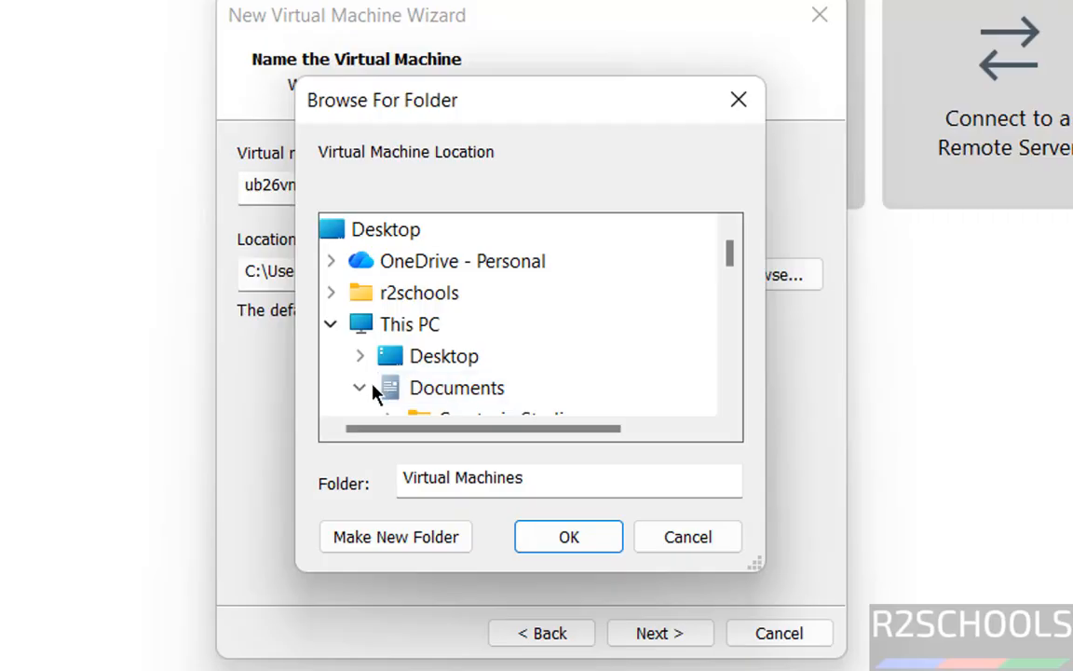
double_click(410, 378)
scroll(728, 359, down, 3)
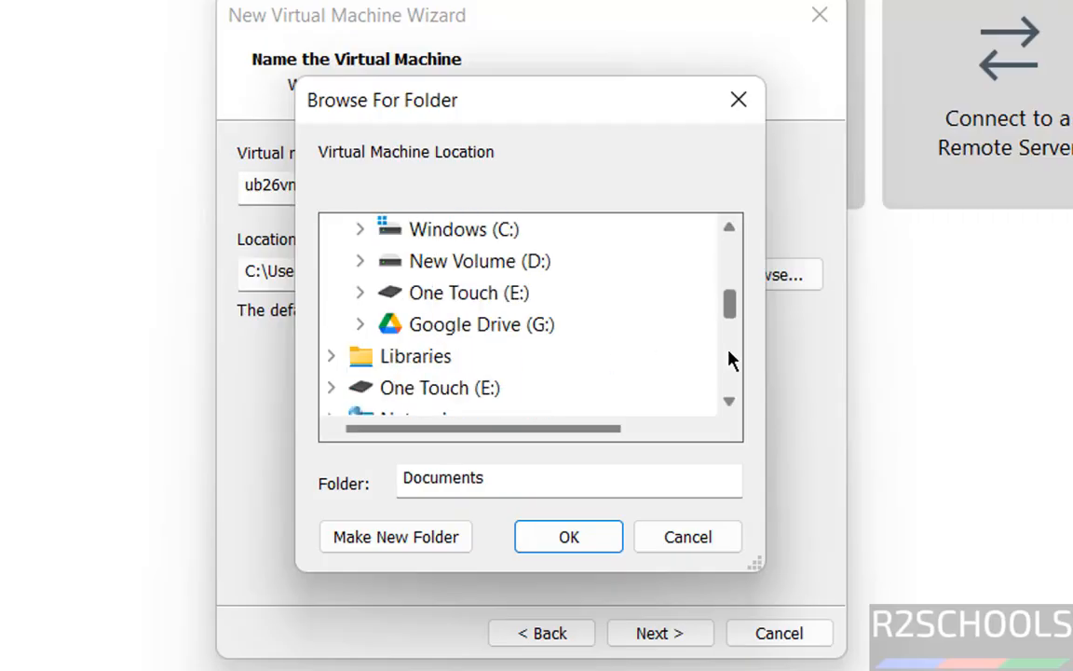
double_click(496, 296)
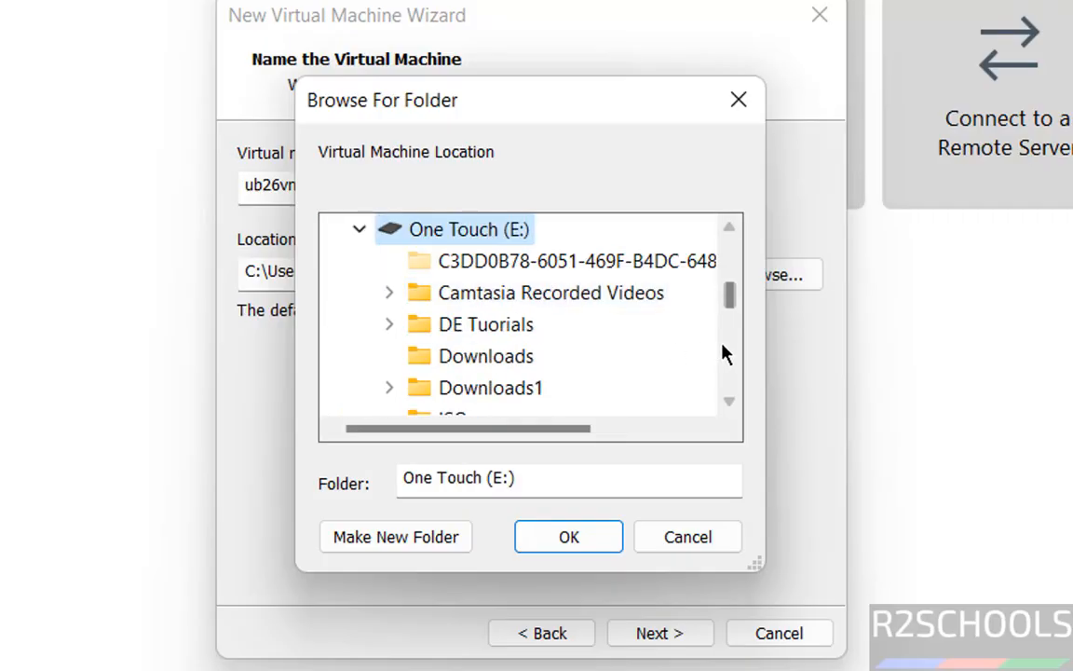
scroll(724, 354, down, 2)
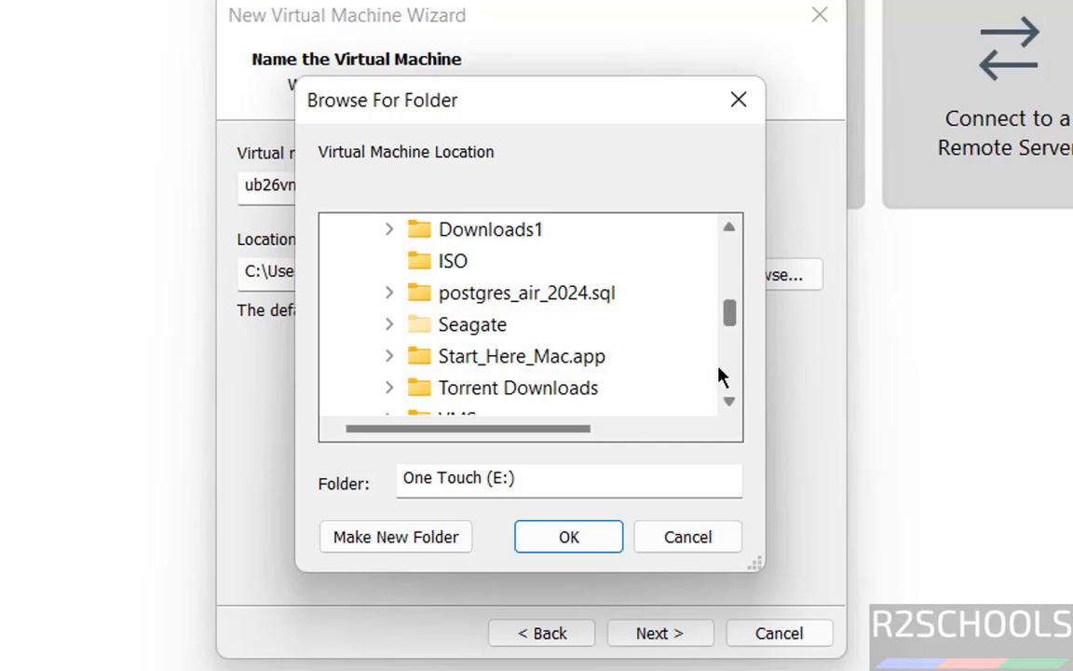
scroll(539, 321, down, 2)
double_click(461, 262)
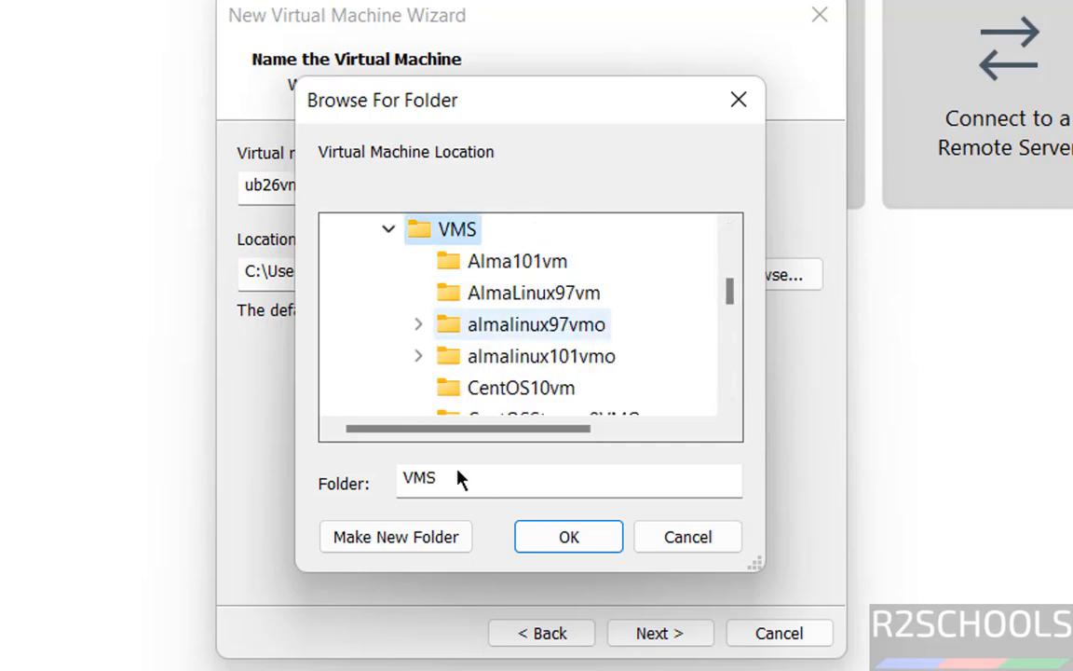
click(427, 532)
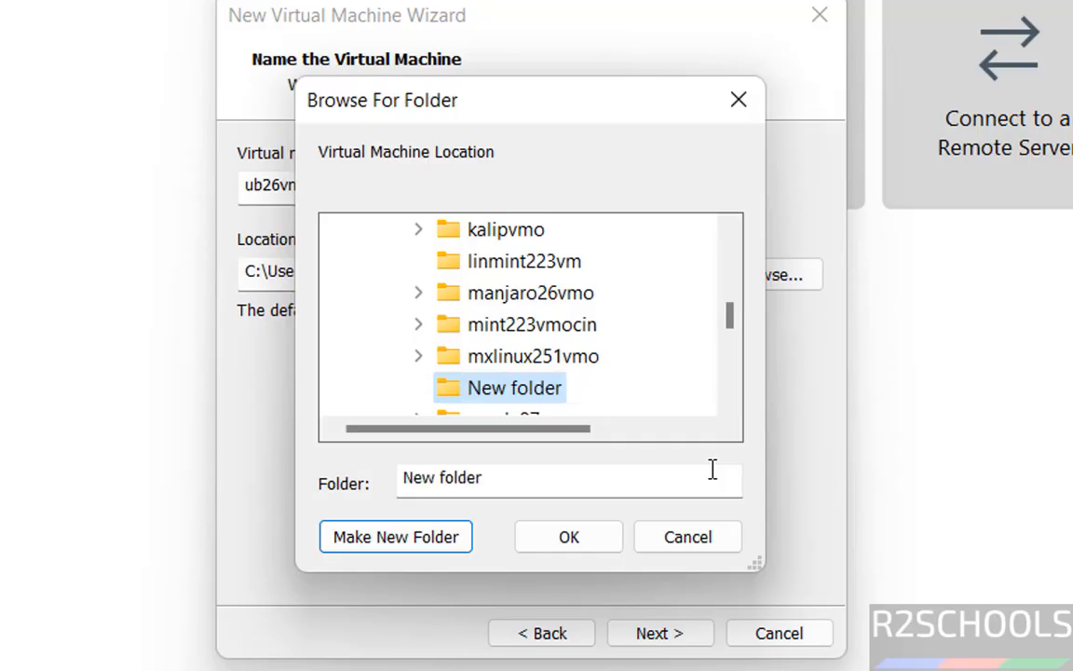
text(ub26vm)
key(Return)
click(580, 536)
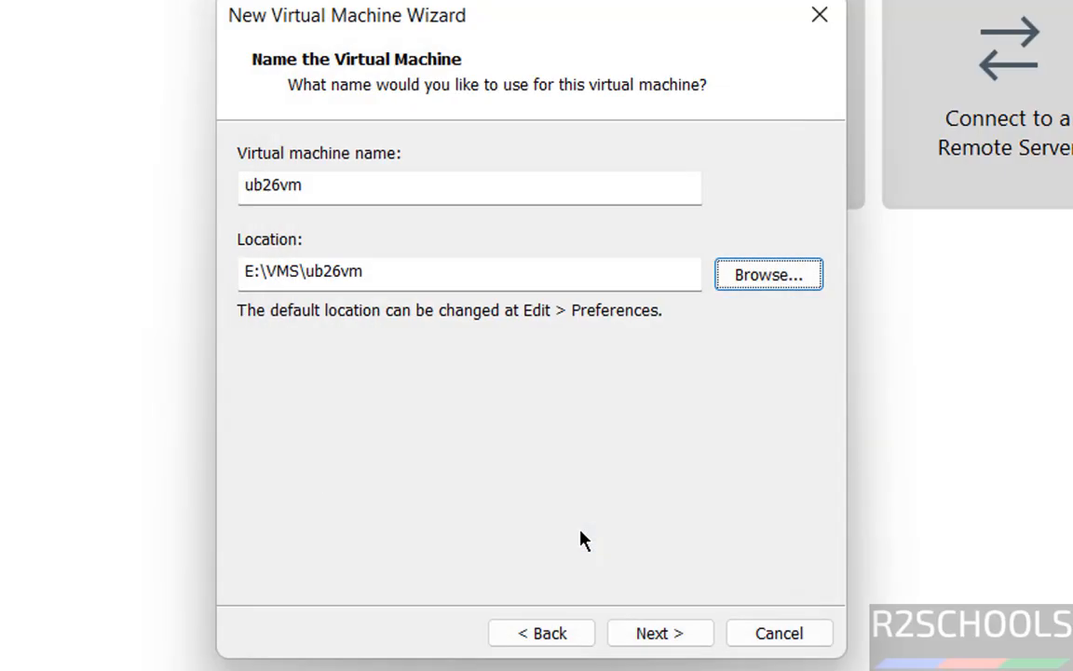
click(658, 628)
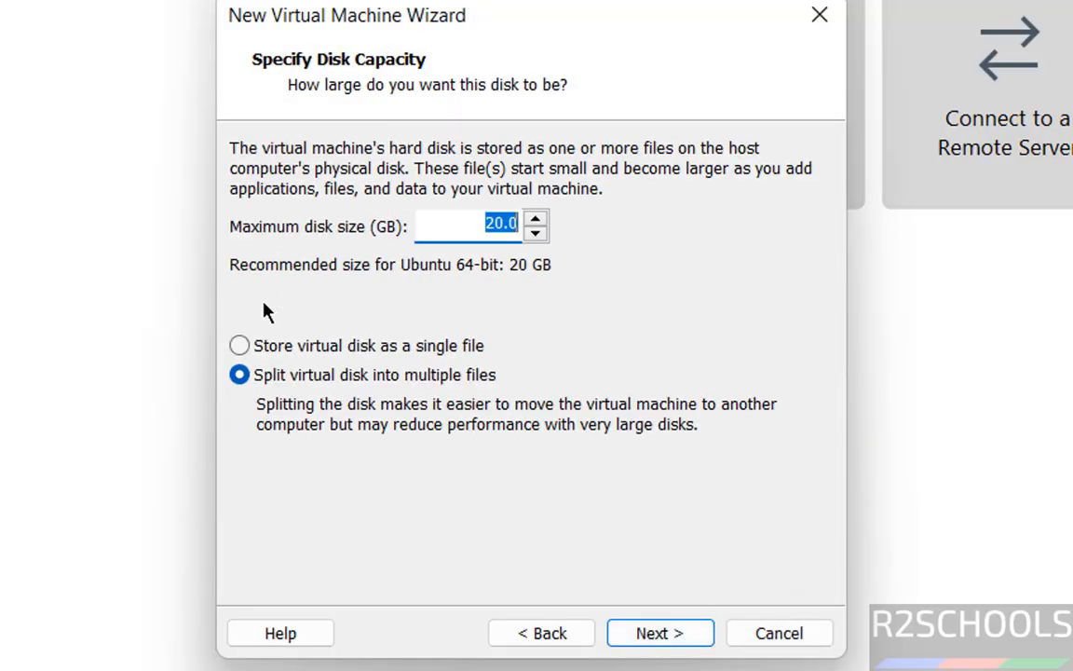
- Store the virtual disk as a single file with a maximum size of 50 GB
click(240, 345)
double_click(479, 226)
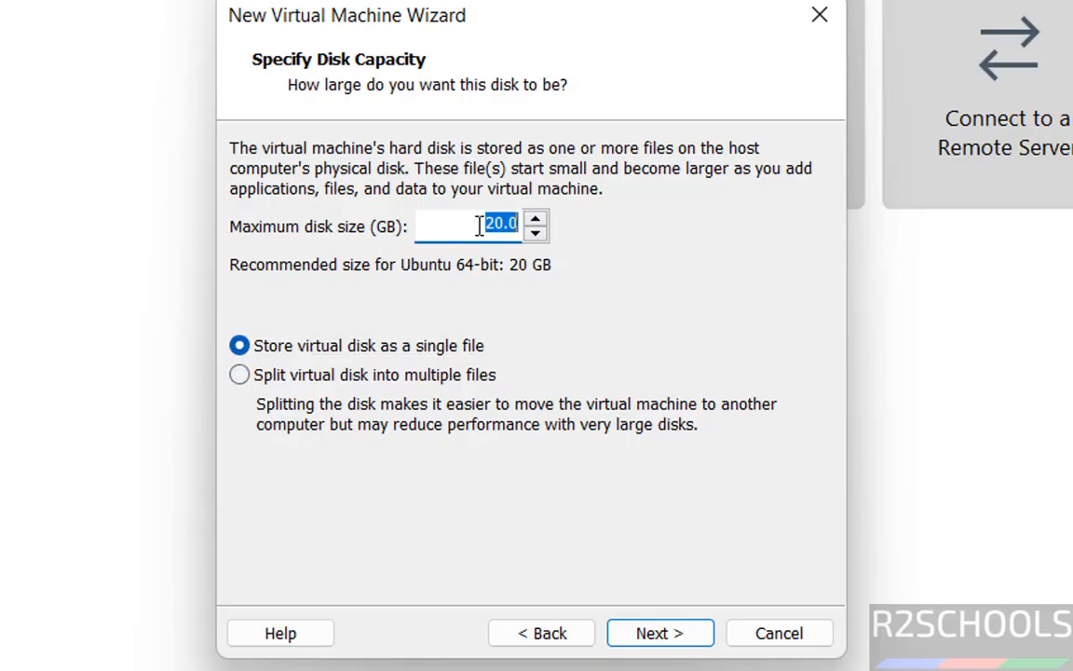
text(50)
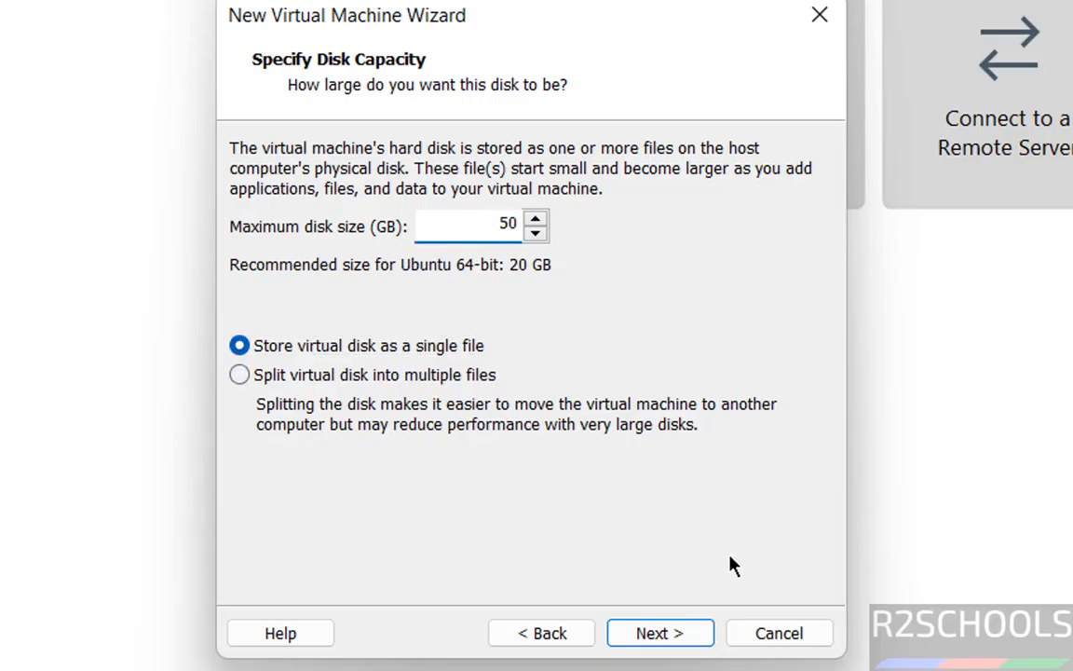
click(658, 630)
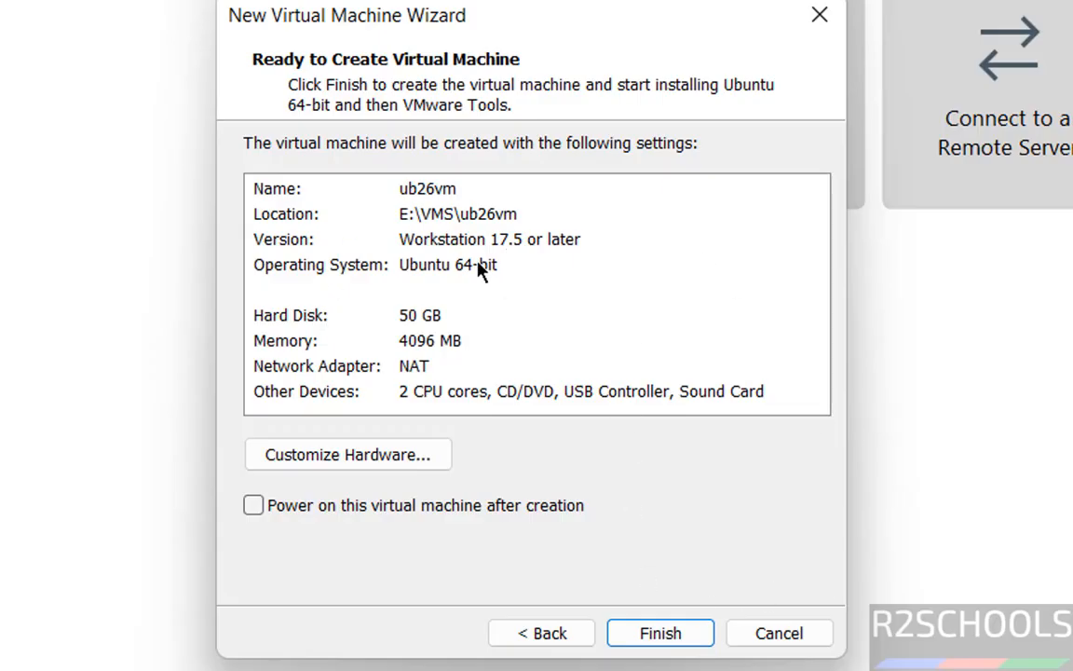
- Finish creating the ub26vm virtual machine with its current hardware settings and power it on
click(407, 473)
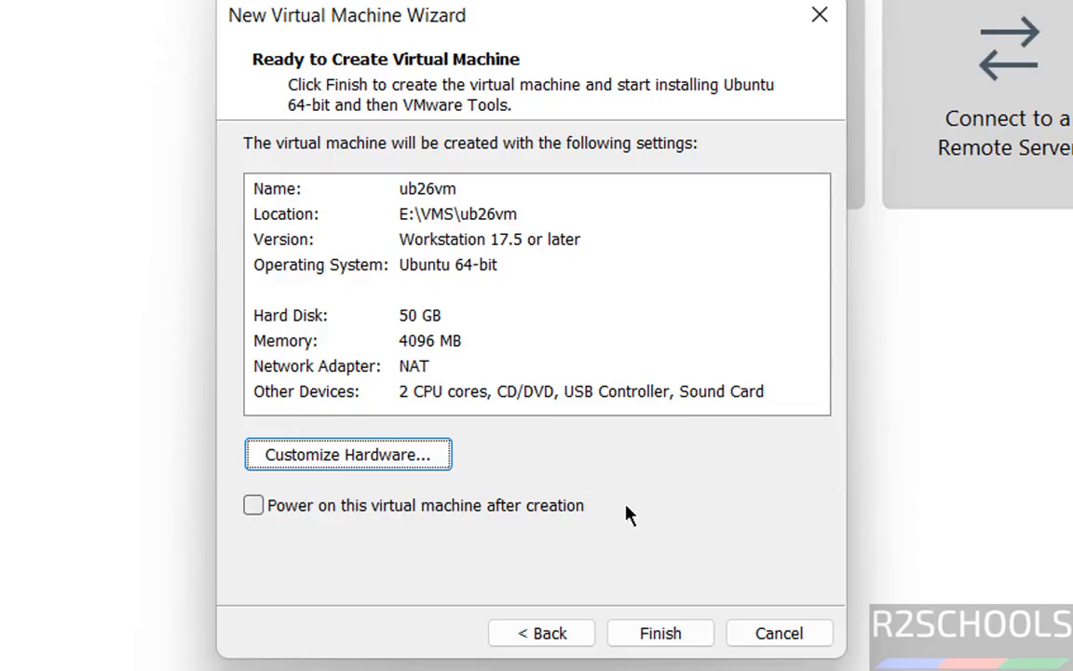
click(663, 641)
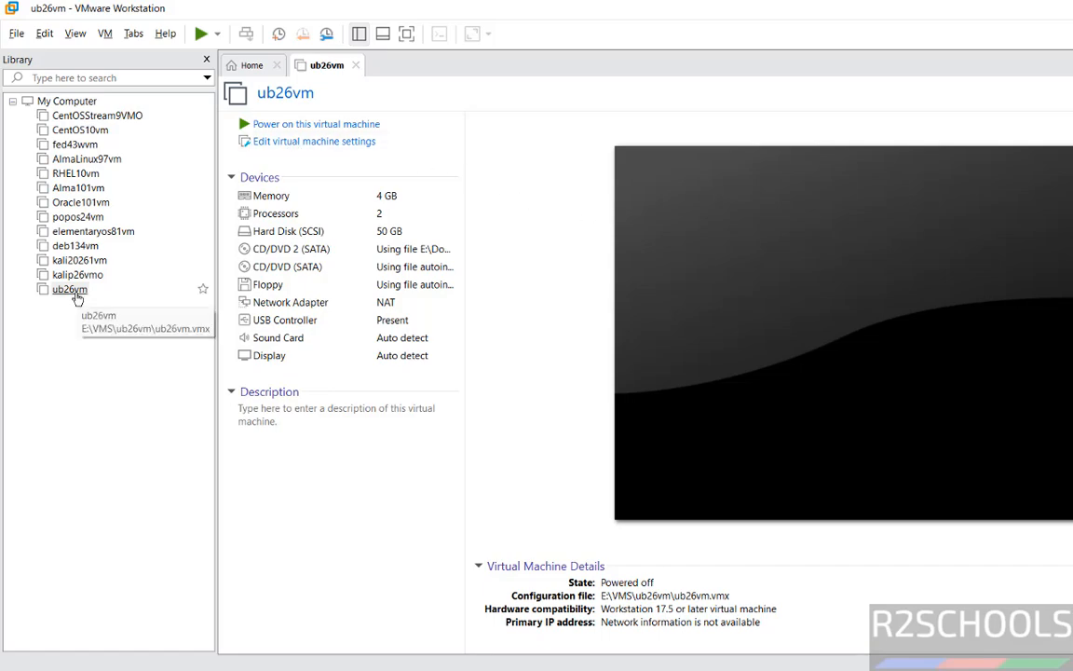
right_click(75, 289)
click(518, 447)
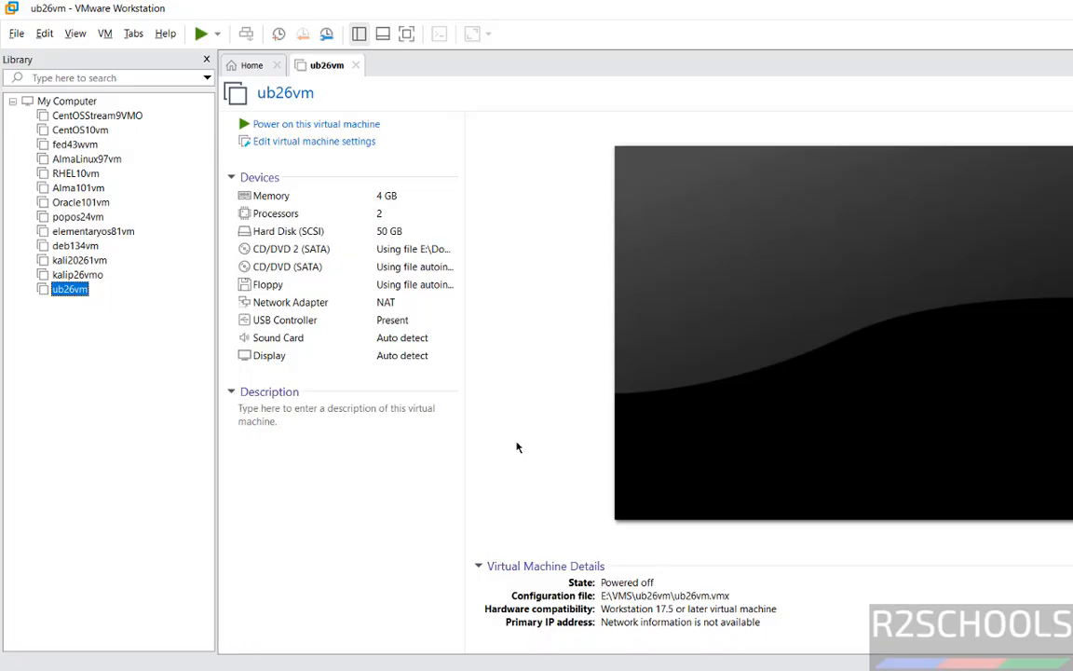
click(298, 449)
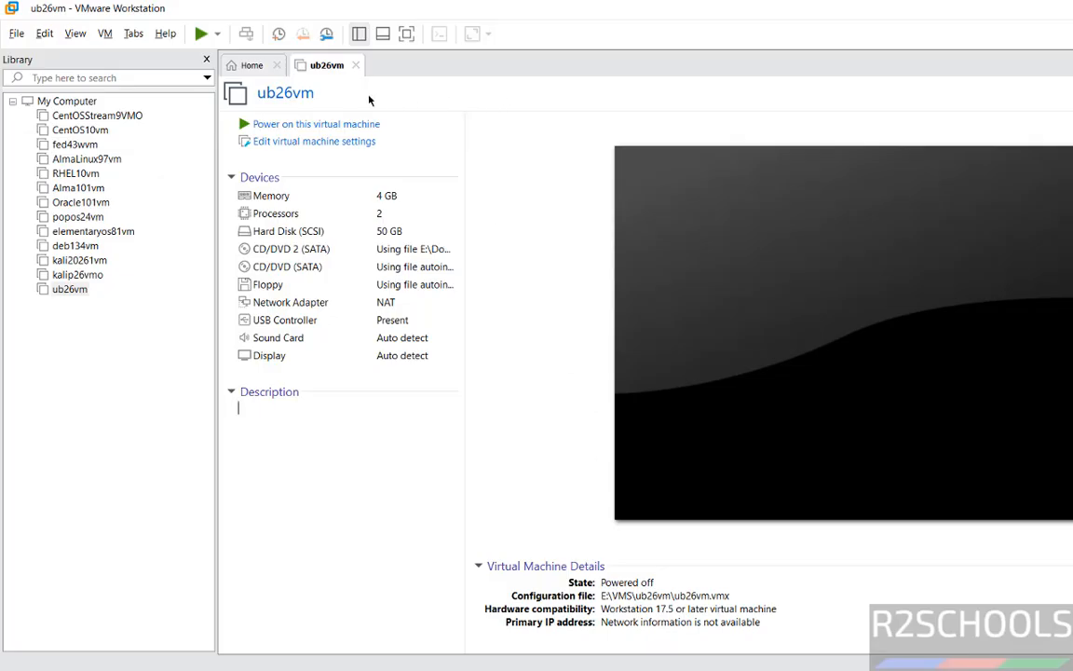
click(293, 125)
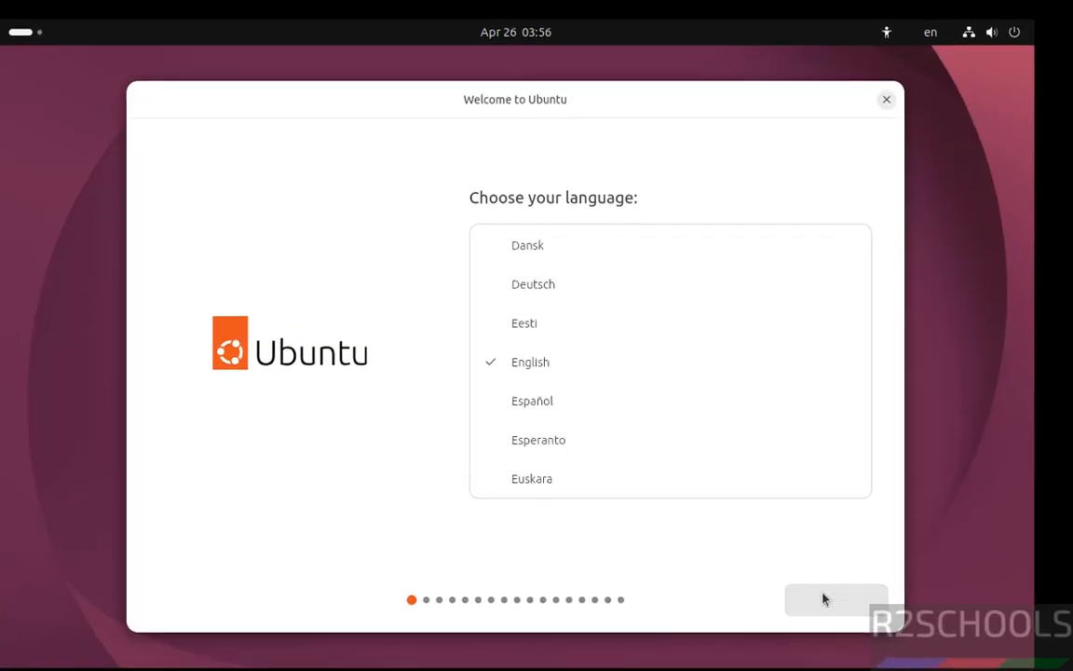
- Accept English as the language, the default accessibility settings, the English (US) keyboard layout and the wired internet connection
click(823, 603)
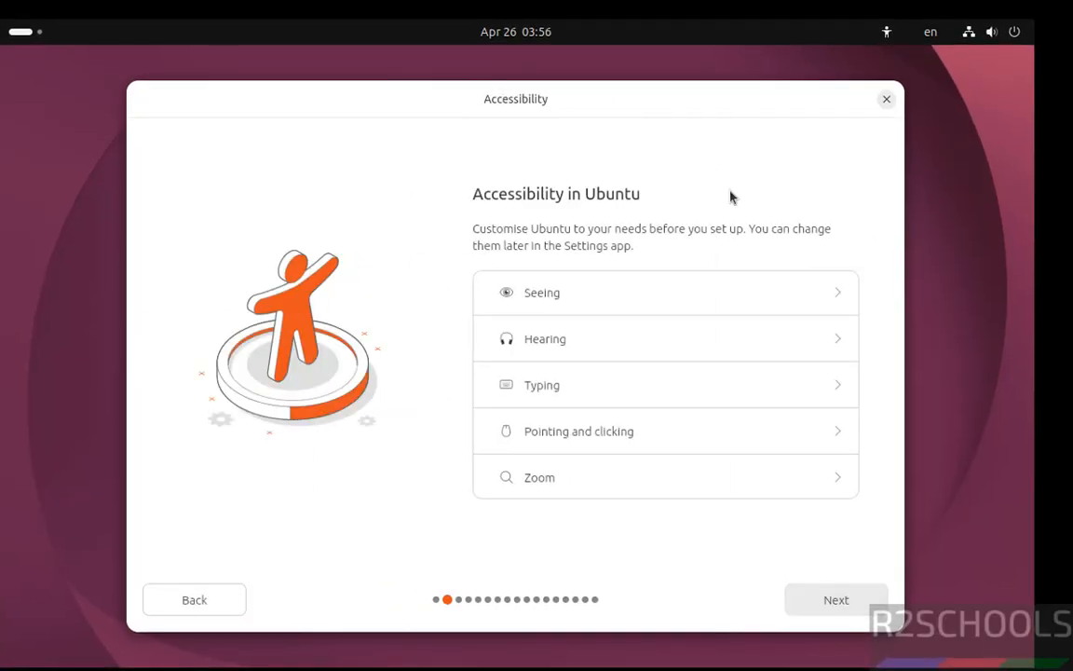
click(815, 593)
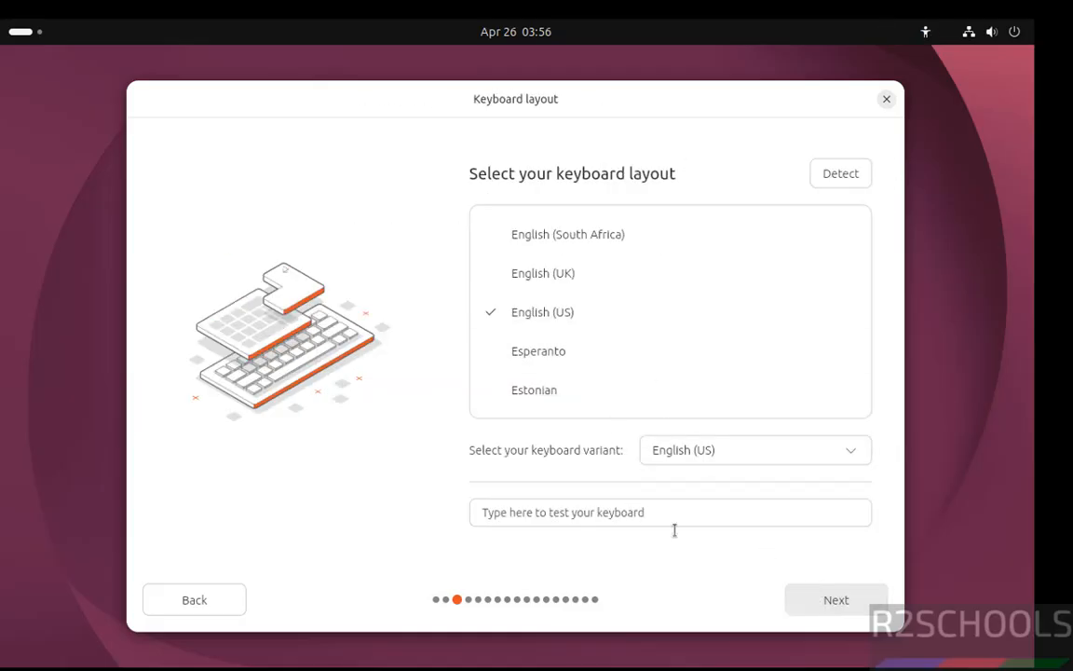
click(818, 604)
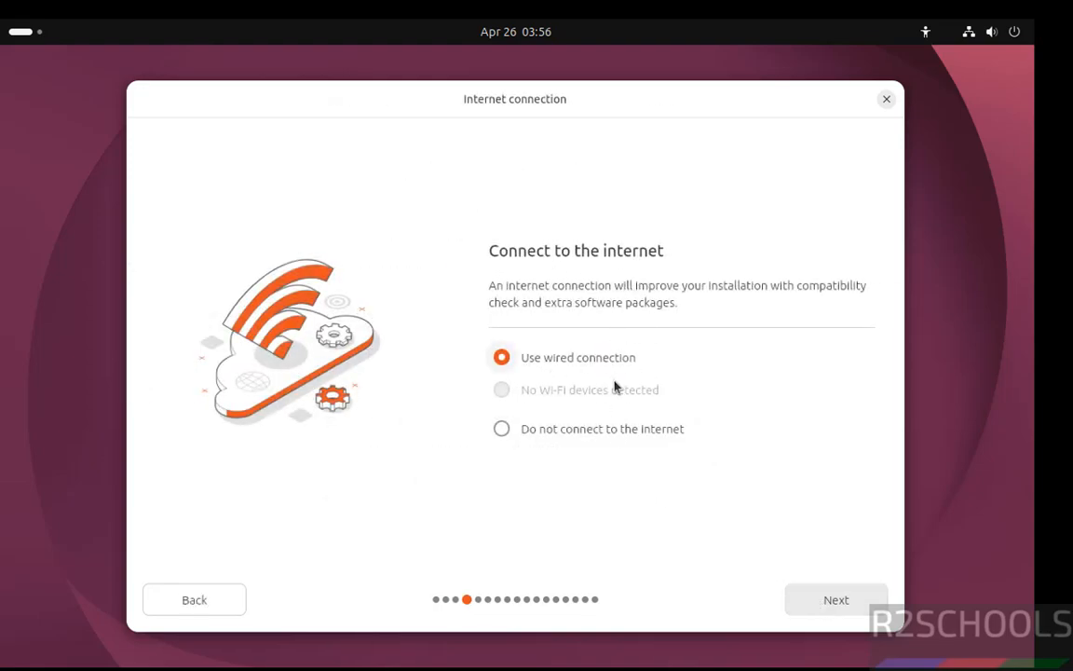
click(811, 602)
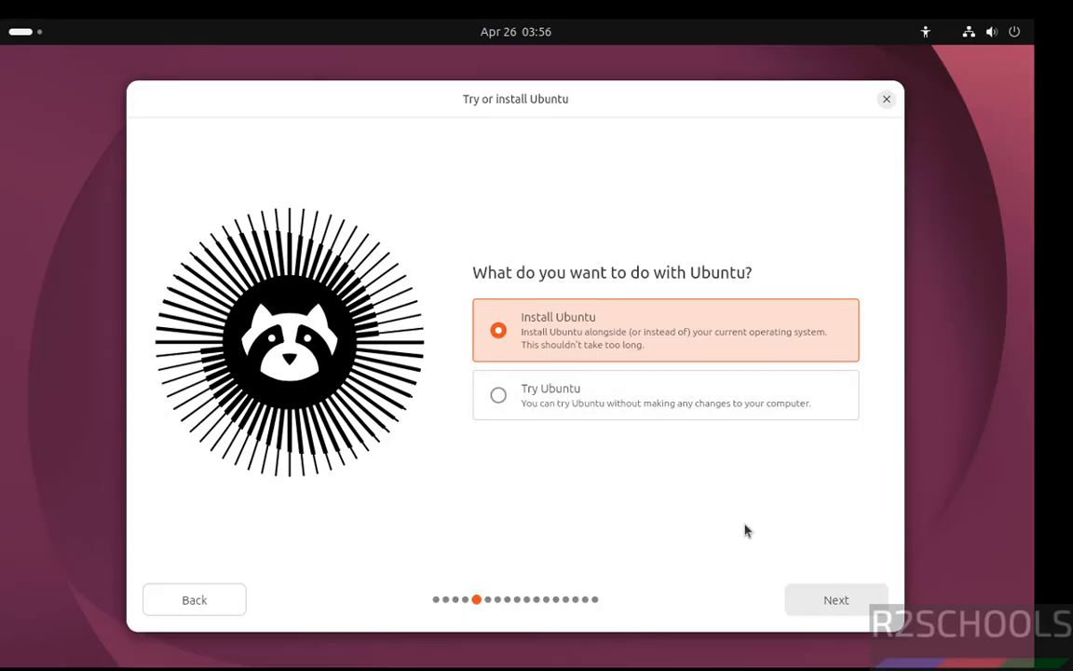
- Choose an interactive installation of Ubuntu with the Extended selection of applications
click(856, 604)
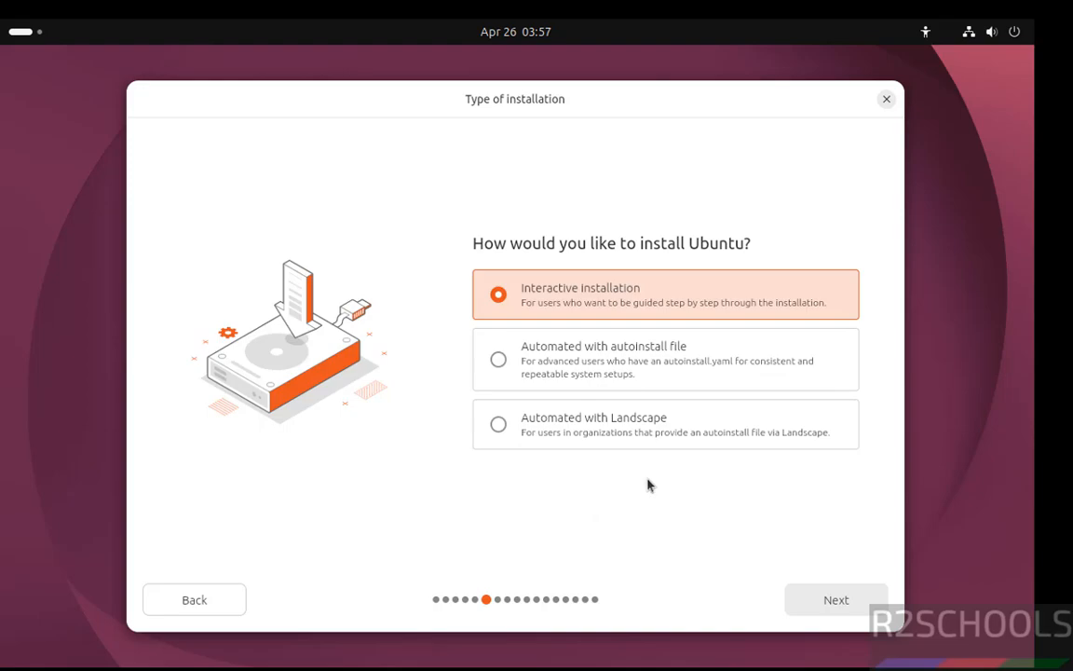
click(832, 600)
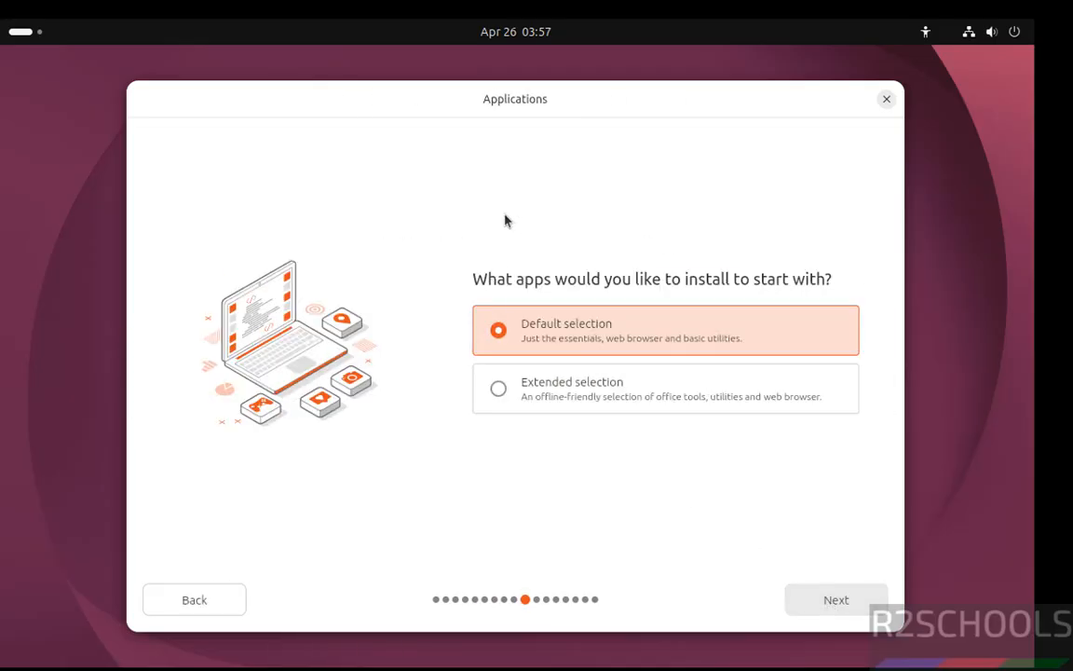
click(538, 389)
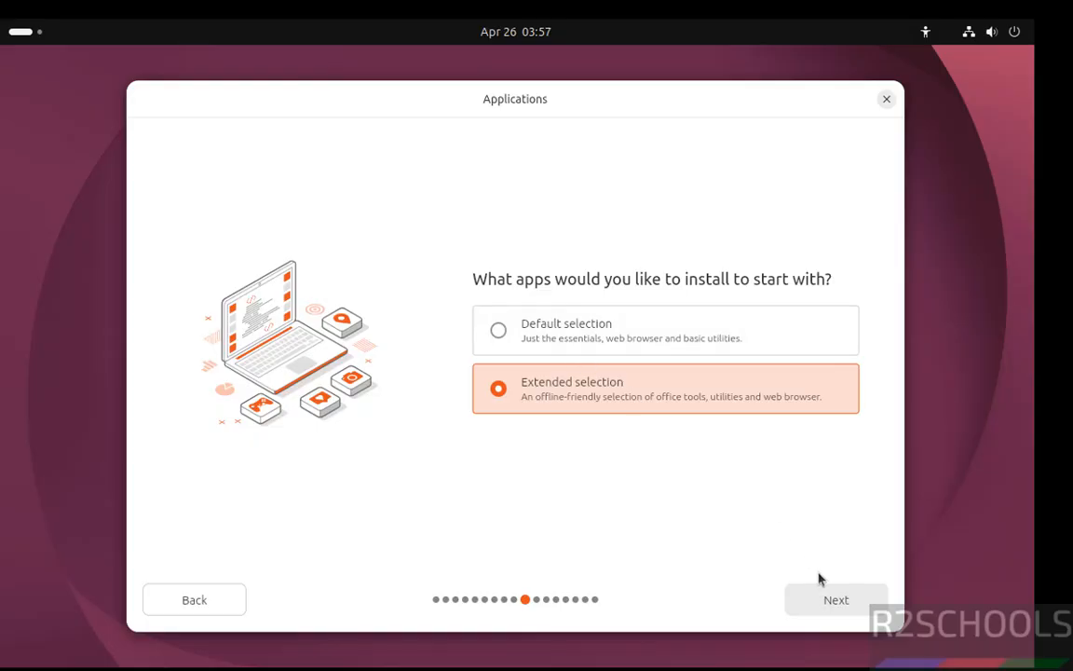
click(827, 602)
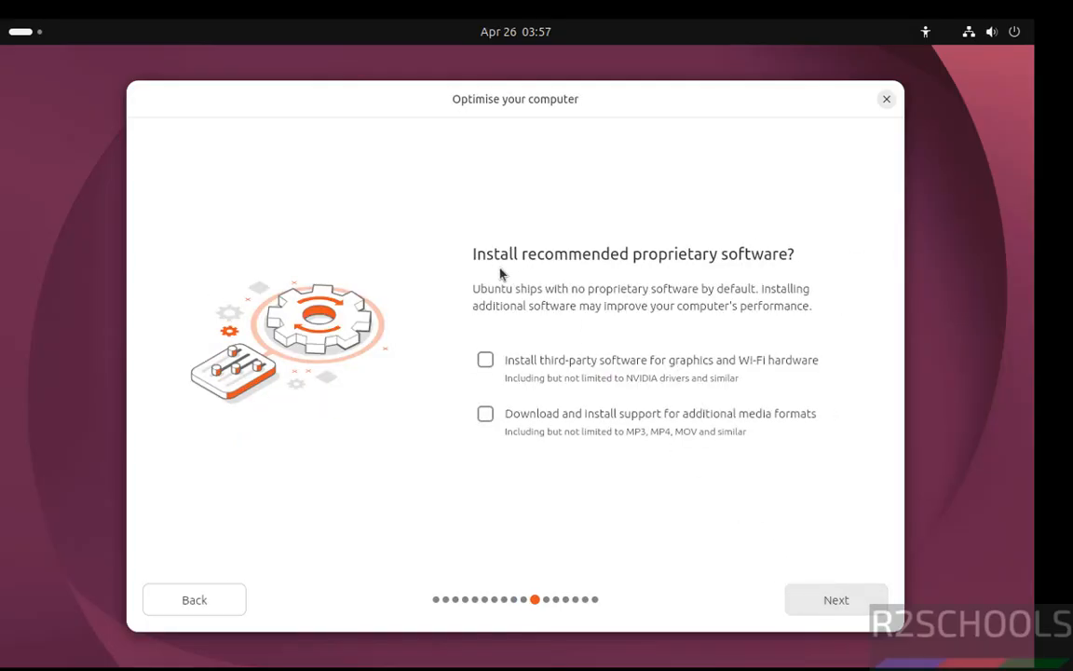
- Continue with third-party graphics and Wi-Fi software and additional media format support both deselected
click(484, 361)
click(486, 414)
click(486, 363)
click(486, 413)
click(814, 599)
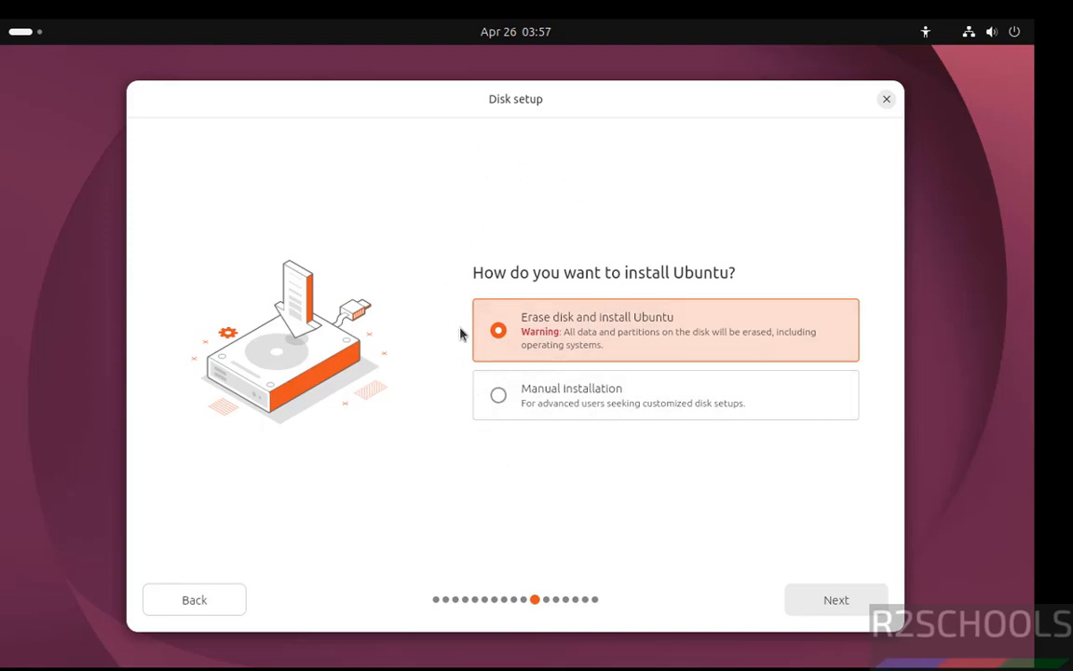
- Choose to erase the disk and install Ubuntu with no encryption
click(797, 600)
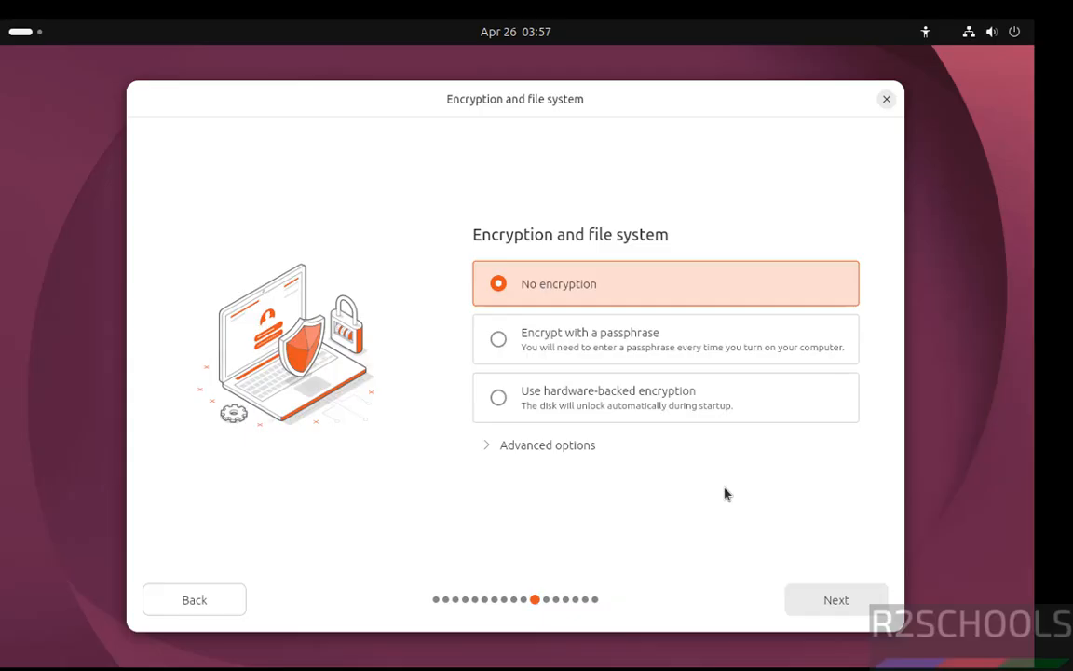
click(836, 601)
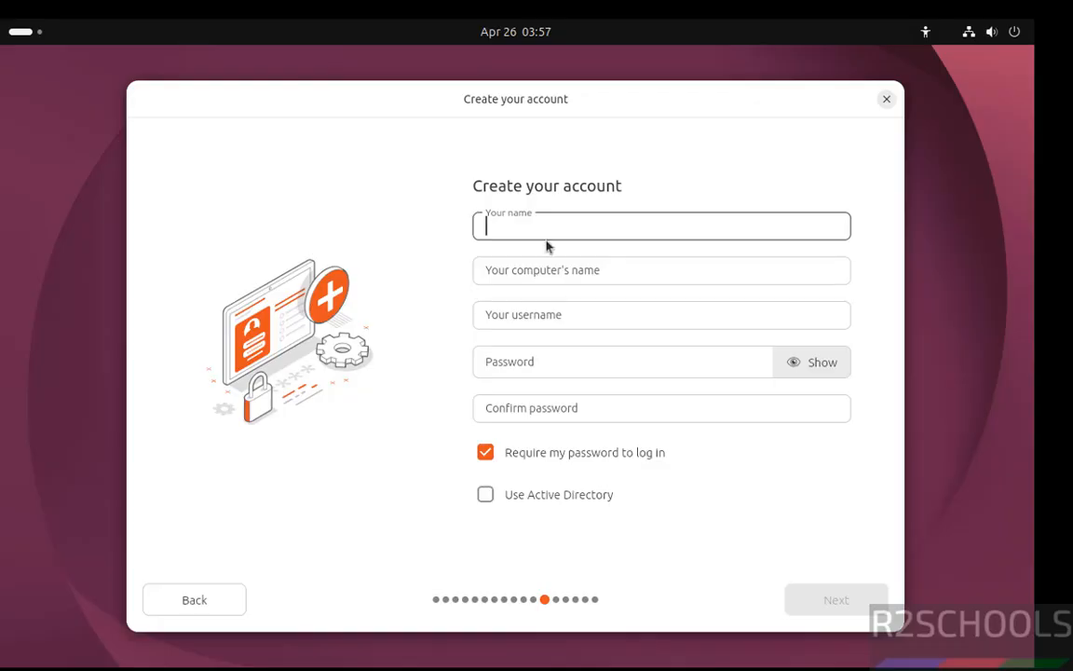
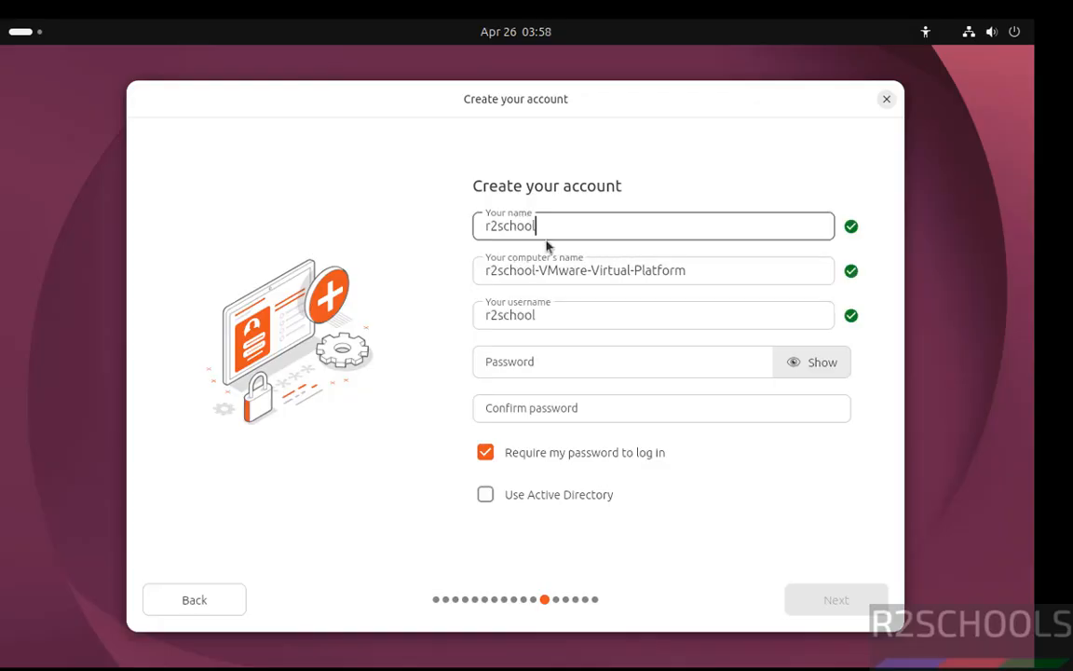
key(Tab)
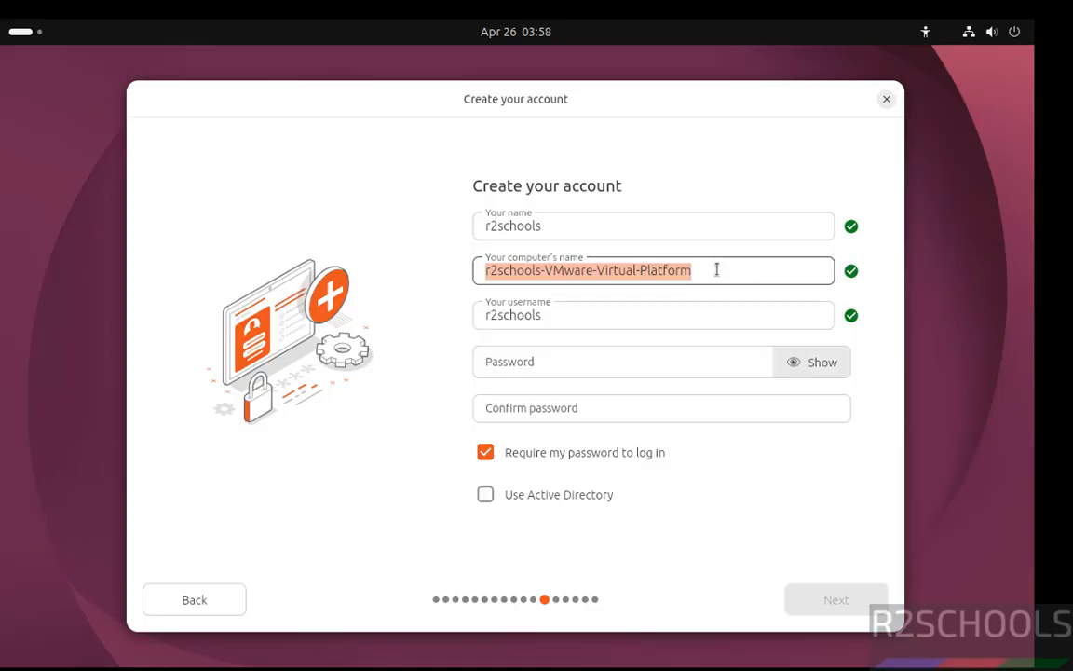
text(ub26vm)
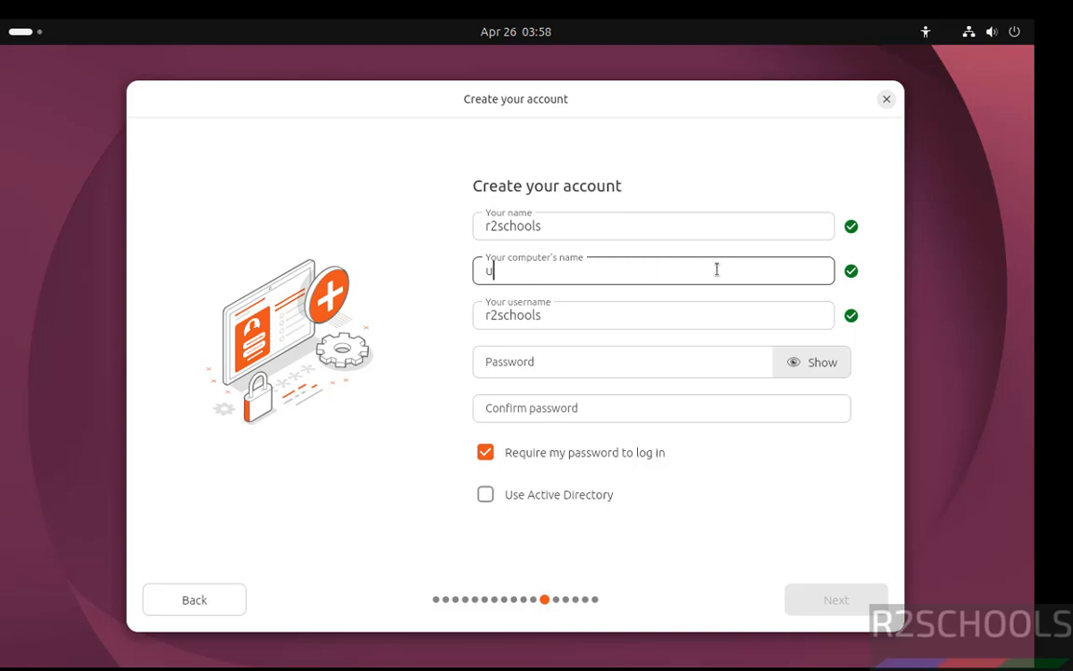
key(Tab)
key(Tab)
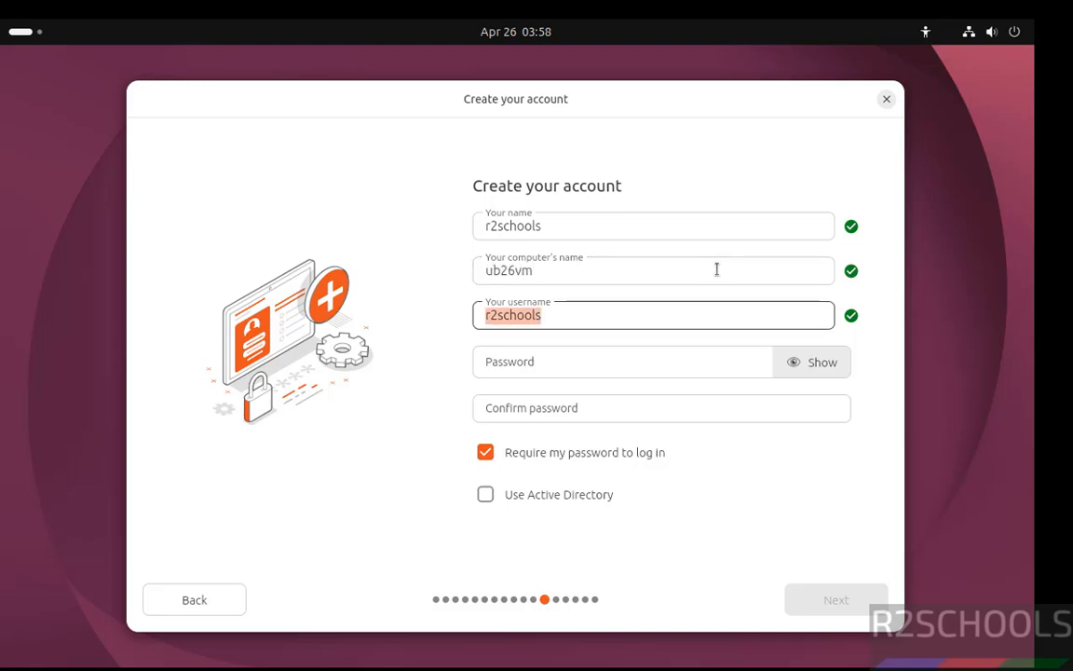
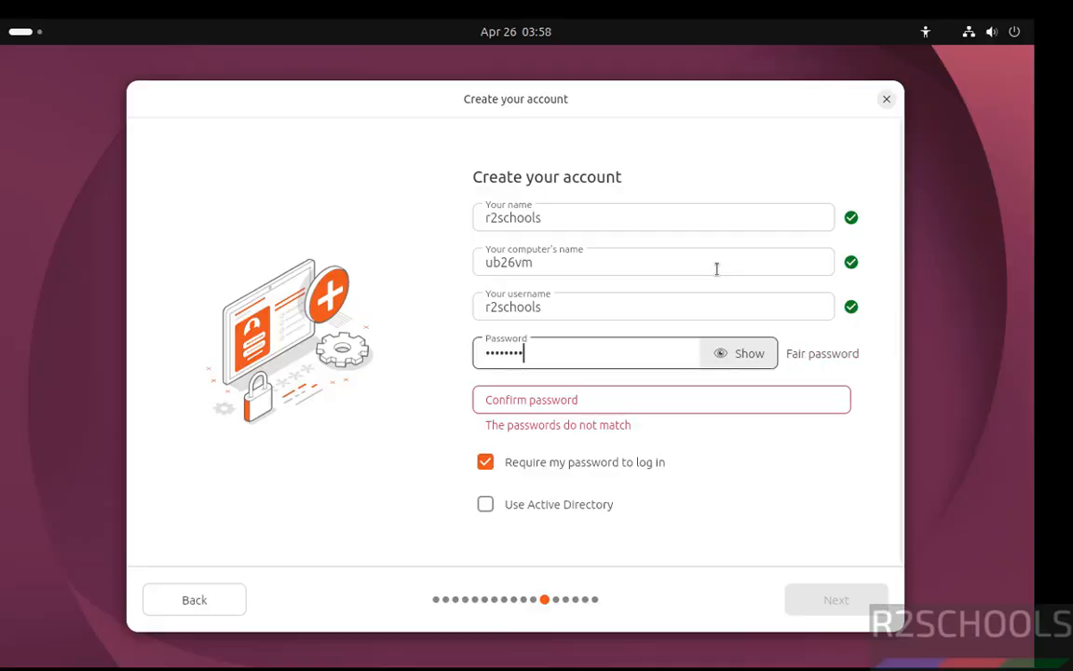
- Enter and confirm the account password, and proceed to the timezone selection
key(Tab)
key(Tab)
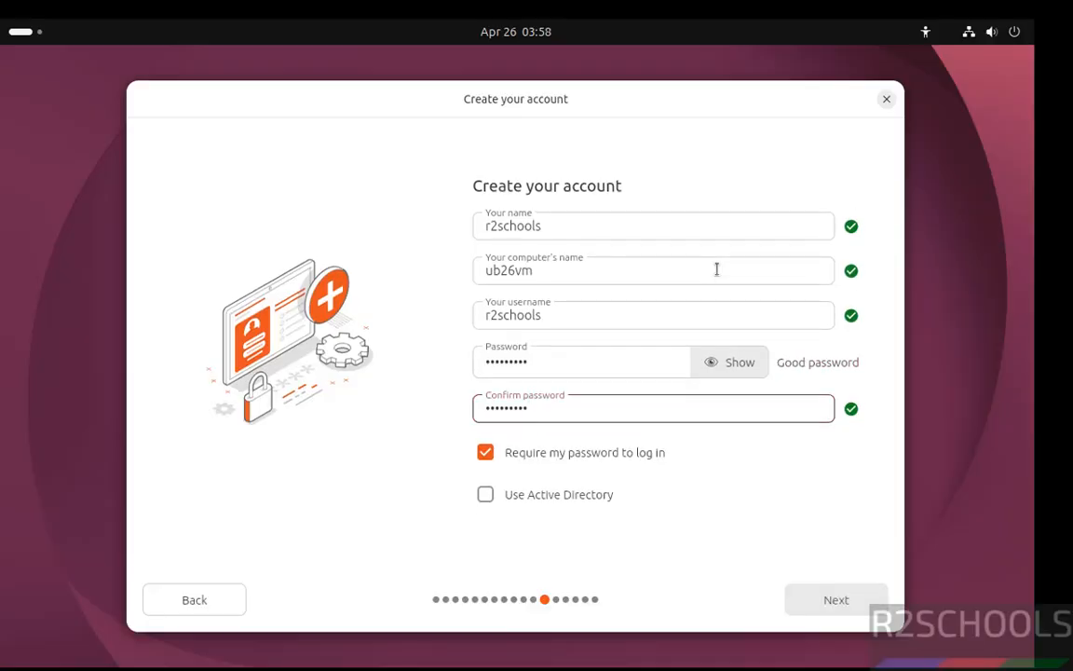
click(865, 603)
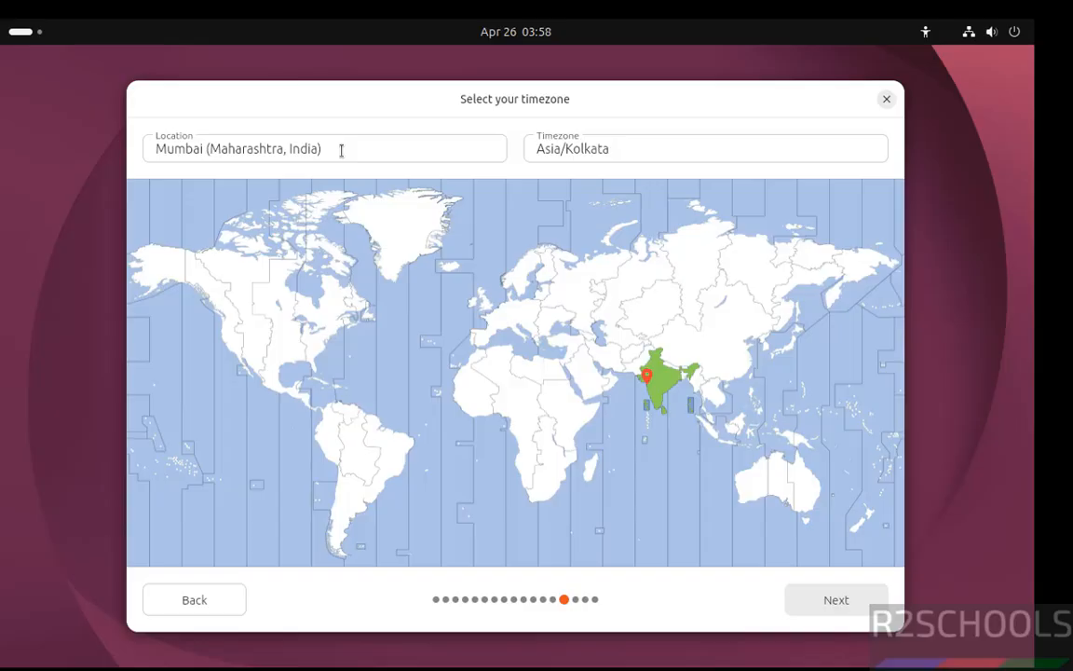
- Install Ubuntu with the Asia/Kolkata timezone and restart once the installation completes
click(872, 606)
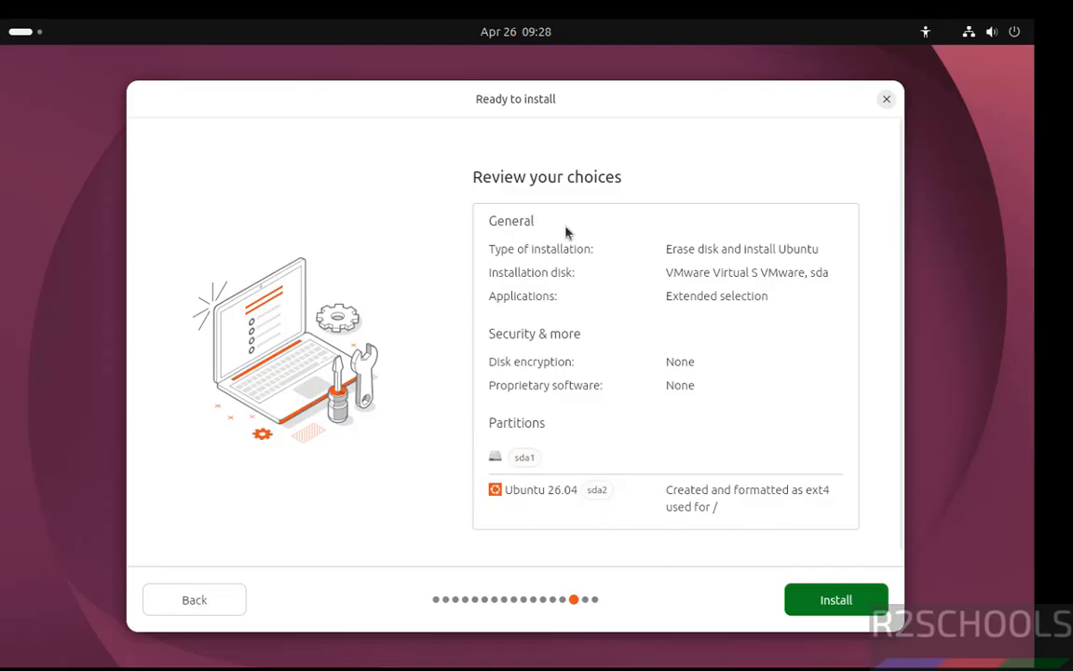
click(824, 599)
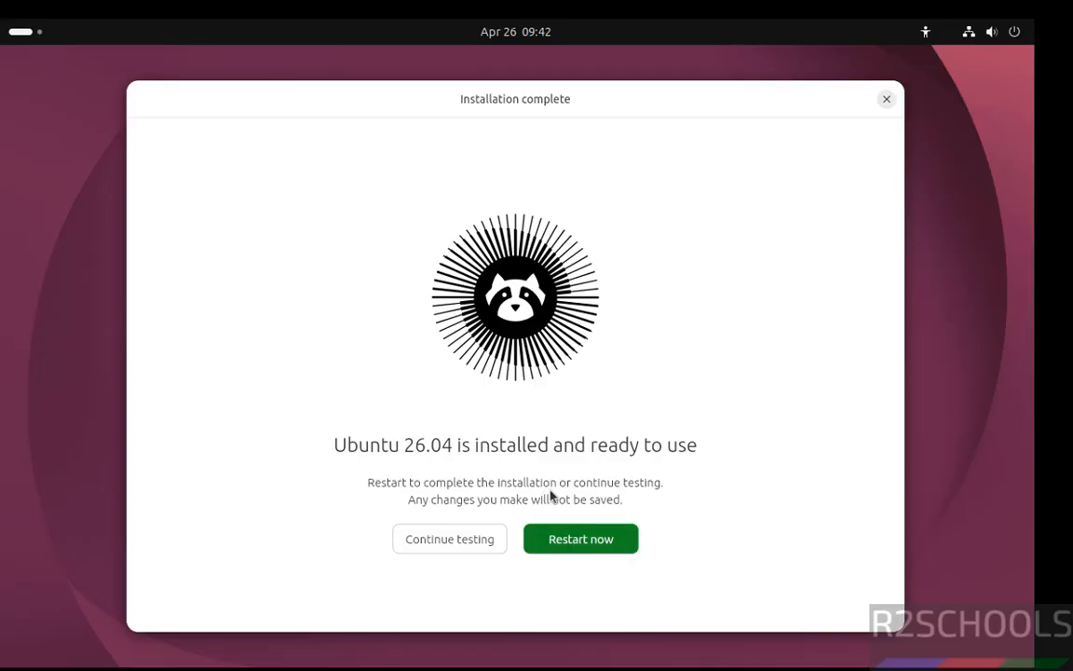
click(605, 540)
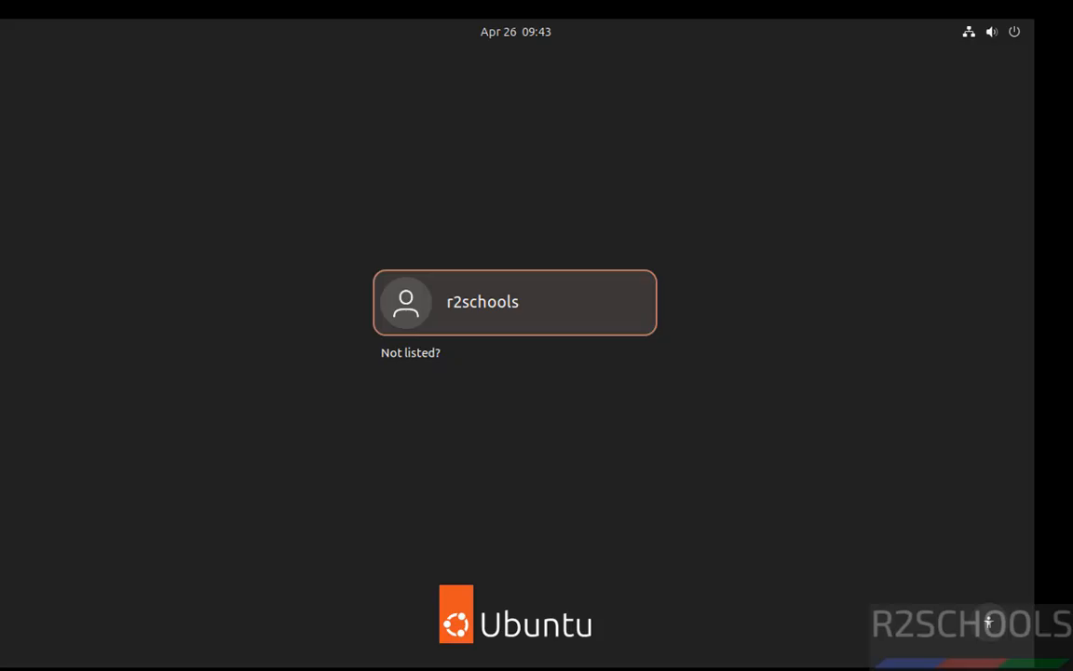
click(523, 332)
text(*******)
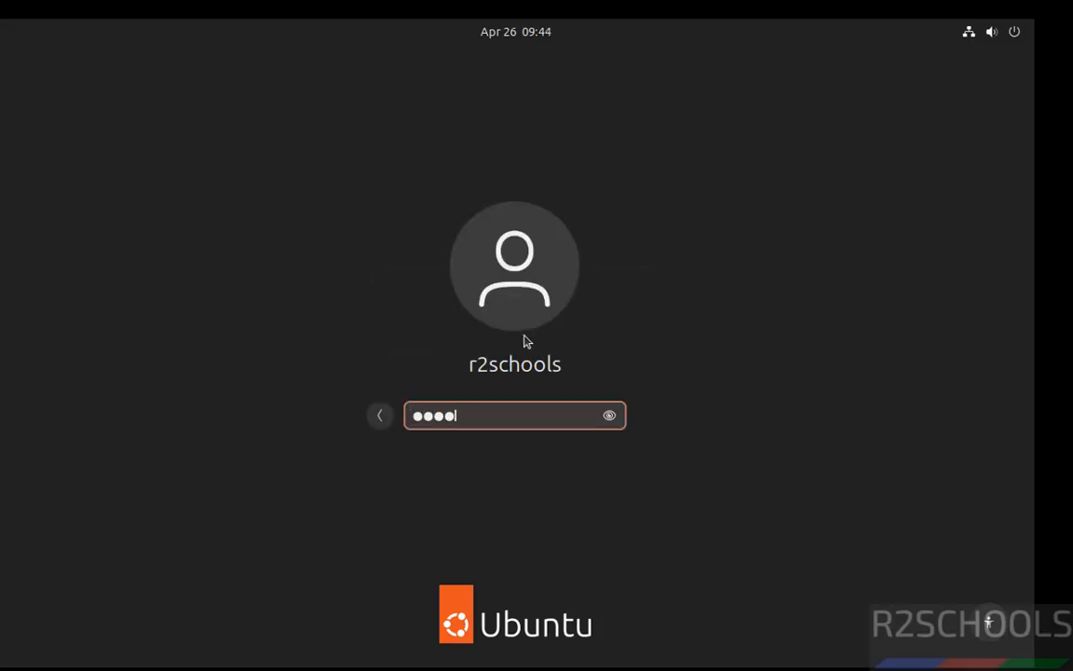
text(***)
key(Return)
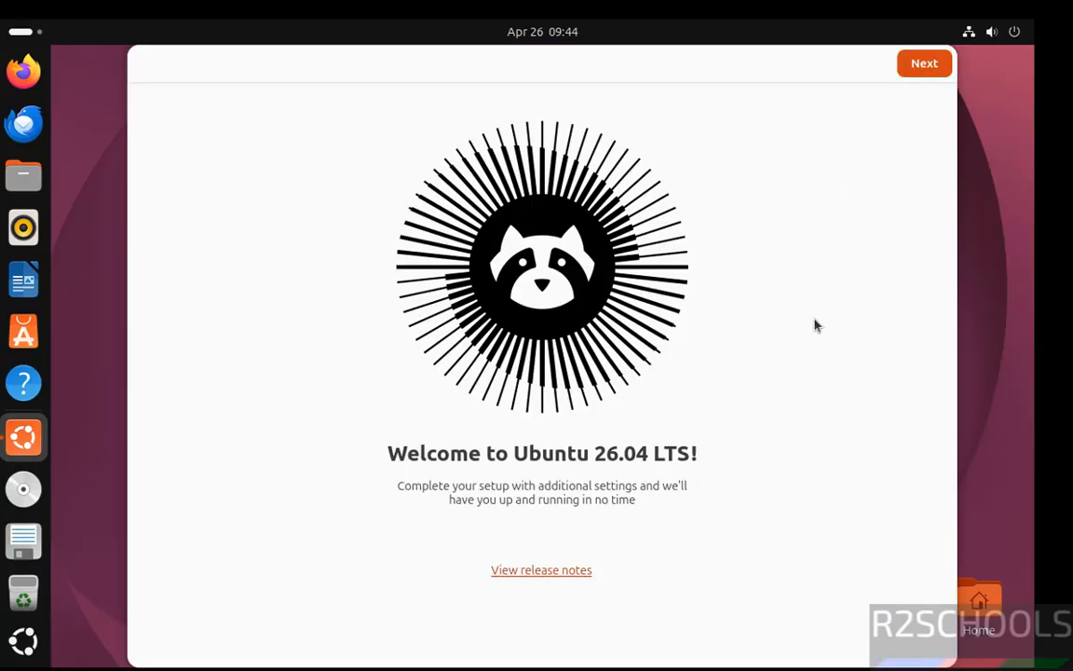
- Go through the welcome setup with location services, system data sharing and error report sharing turned off
click(924, 73)
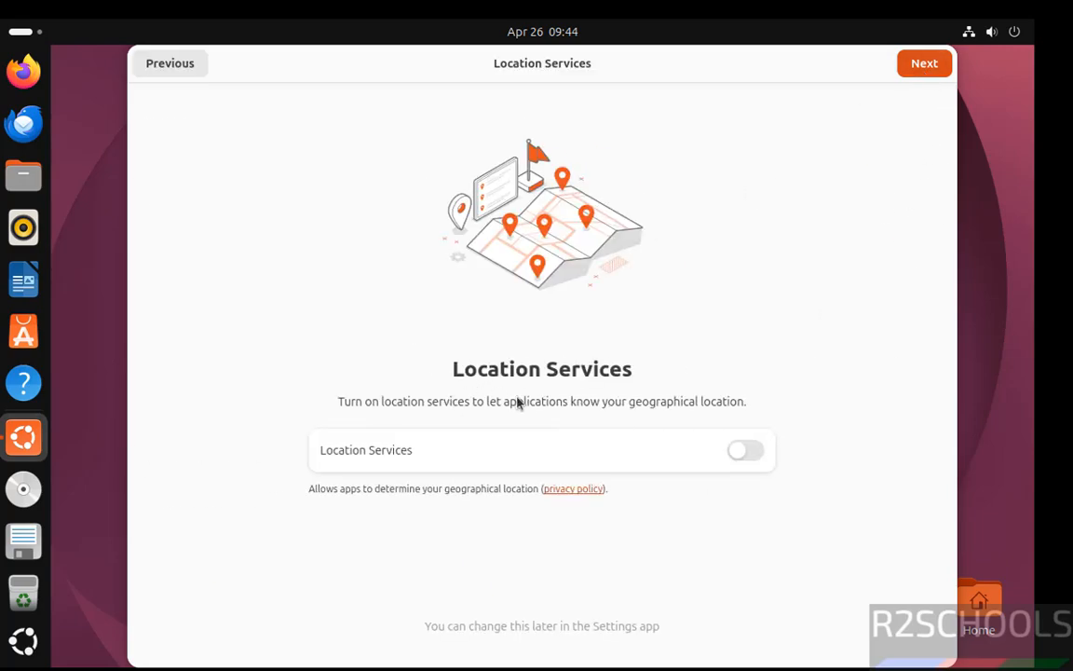
click(747, 453)
click(745, 452)
click(924, 64)
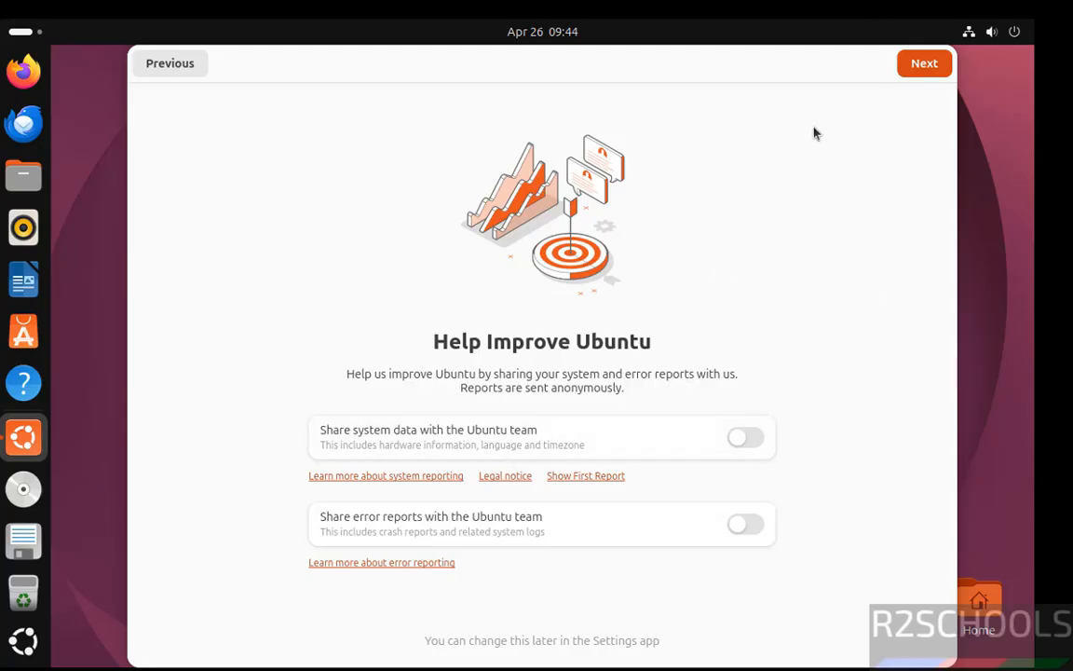
click(915, 65)
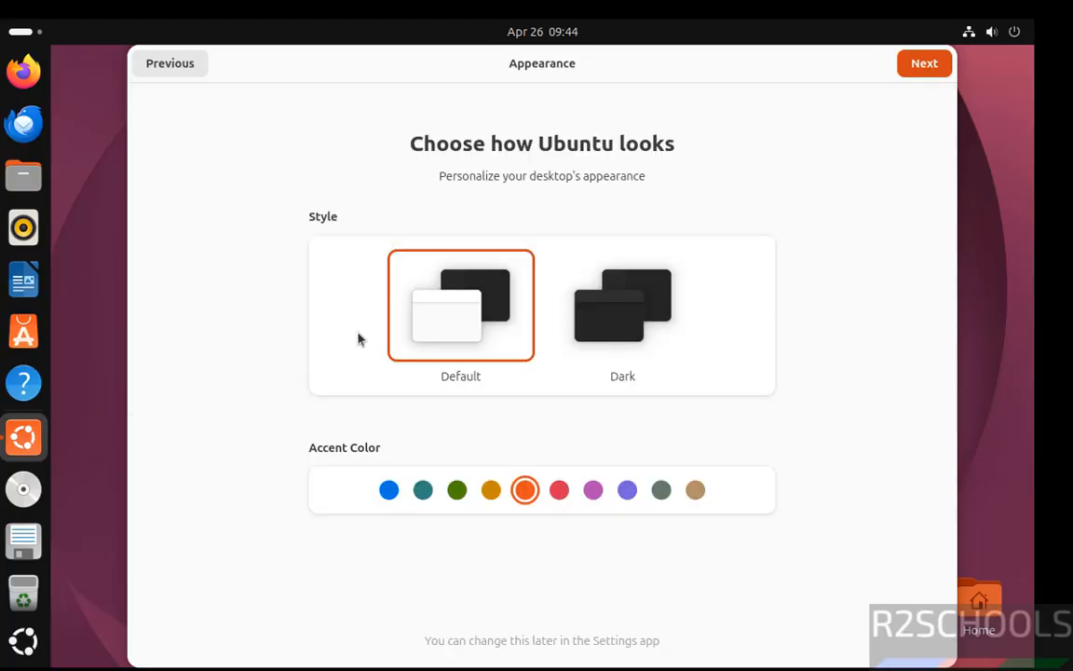
- Keep the Default desktop style with the orange accent color and finish the welcome setup
click(606, 308)
click(489, 315)
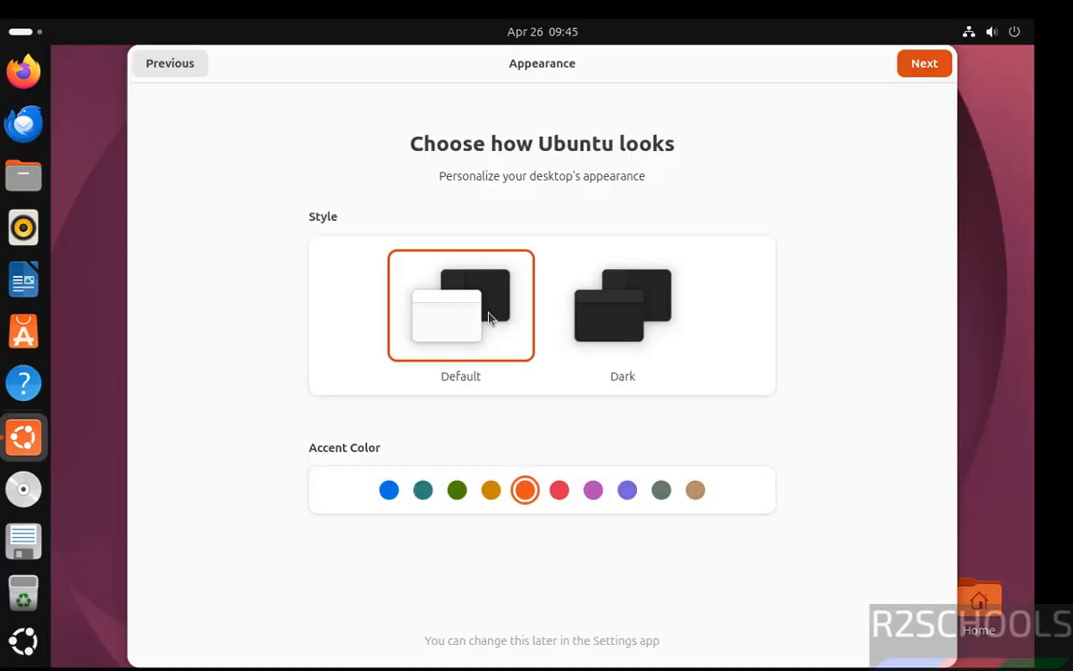
click(920, 75)
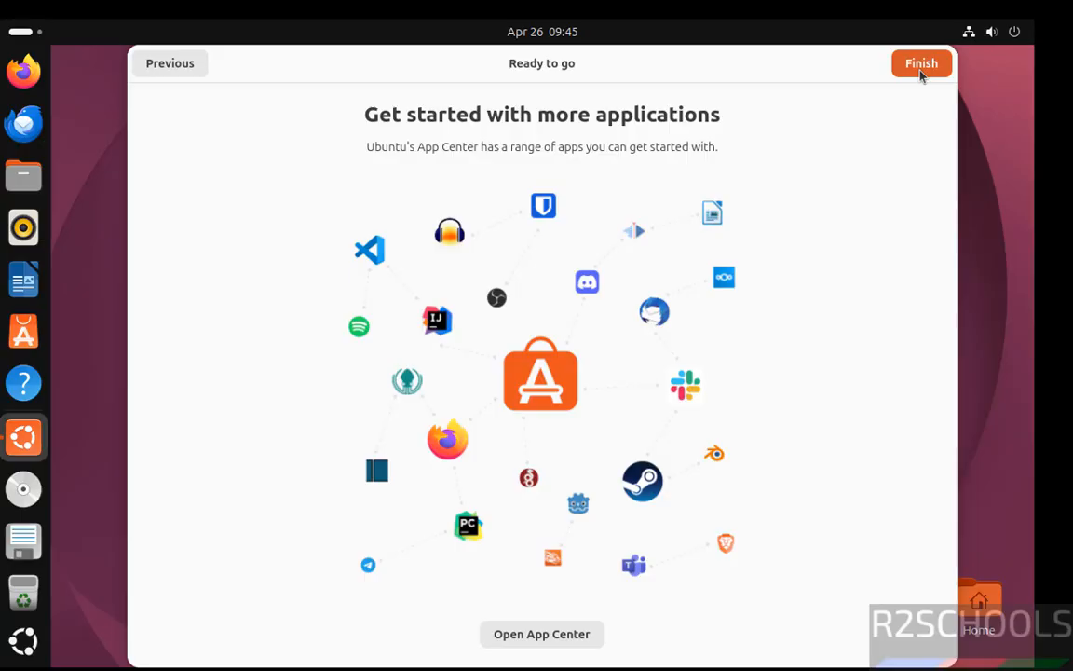
click(920, 71)
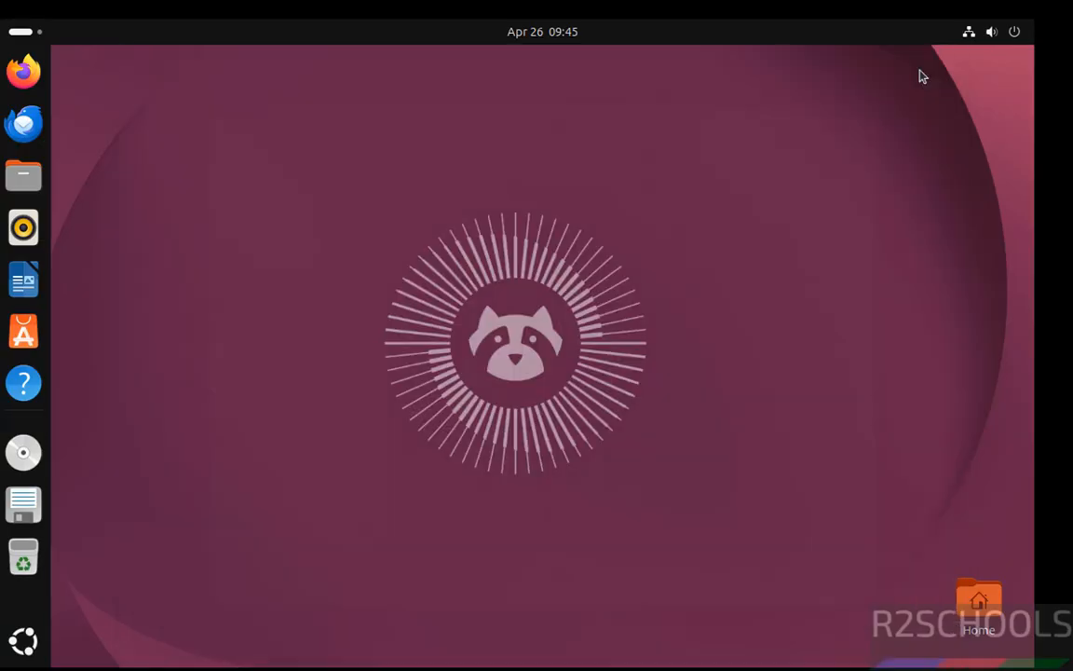
- Search the installed applications for "term" and open the Terminal
click(23, 640)
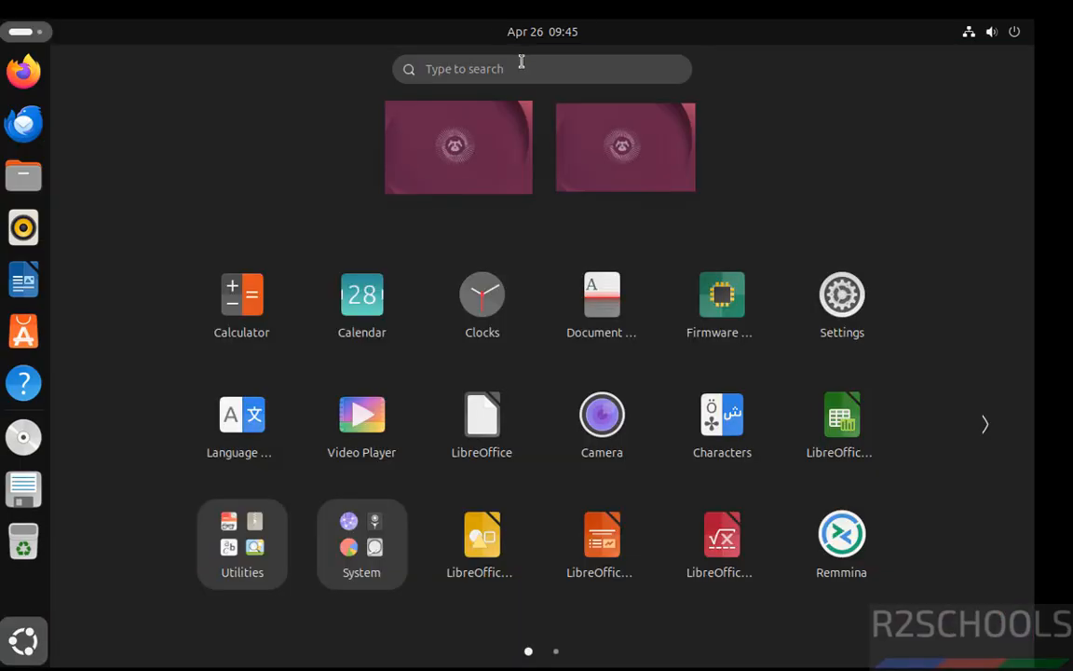
text(term)
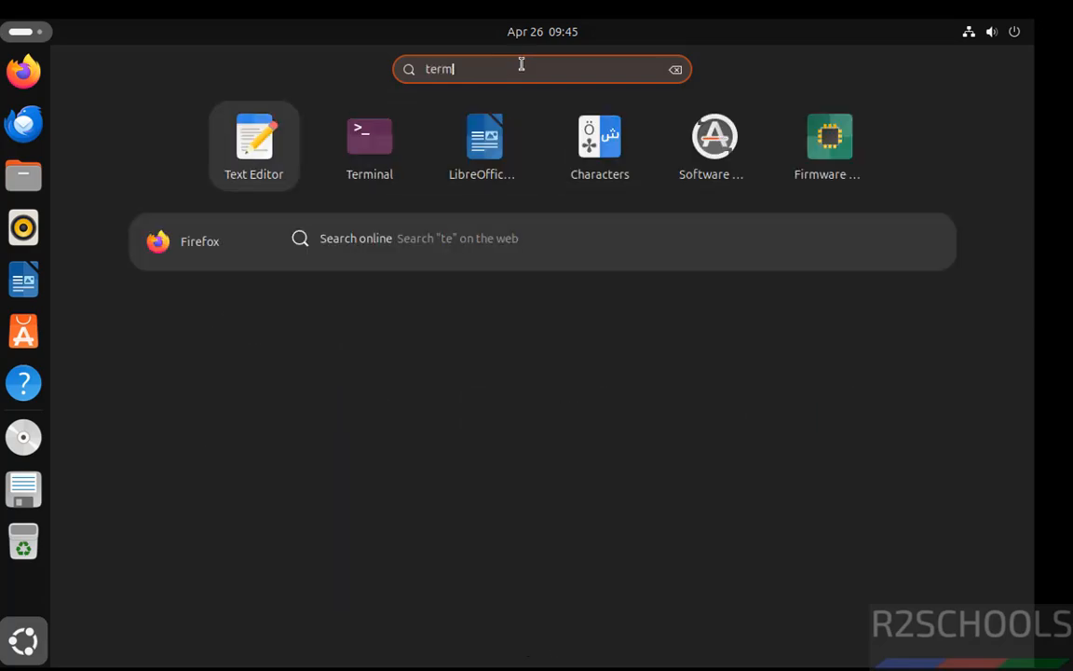
click(569, 155)
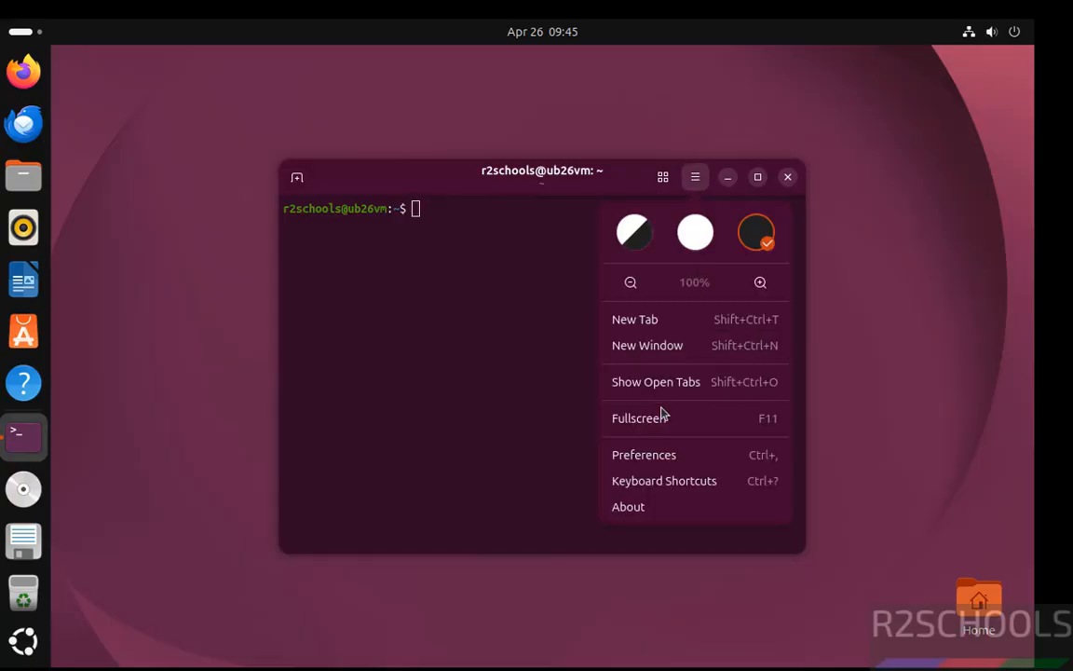
- Turn off the use of the system font in the Terminal's appearance preferences
click(640, 457)
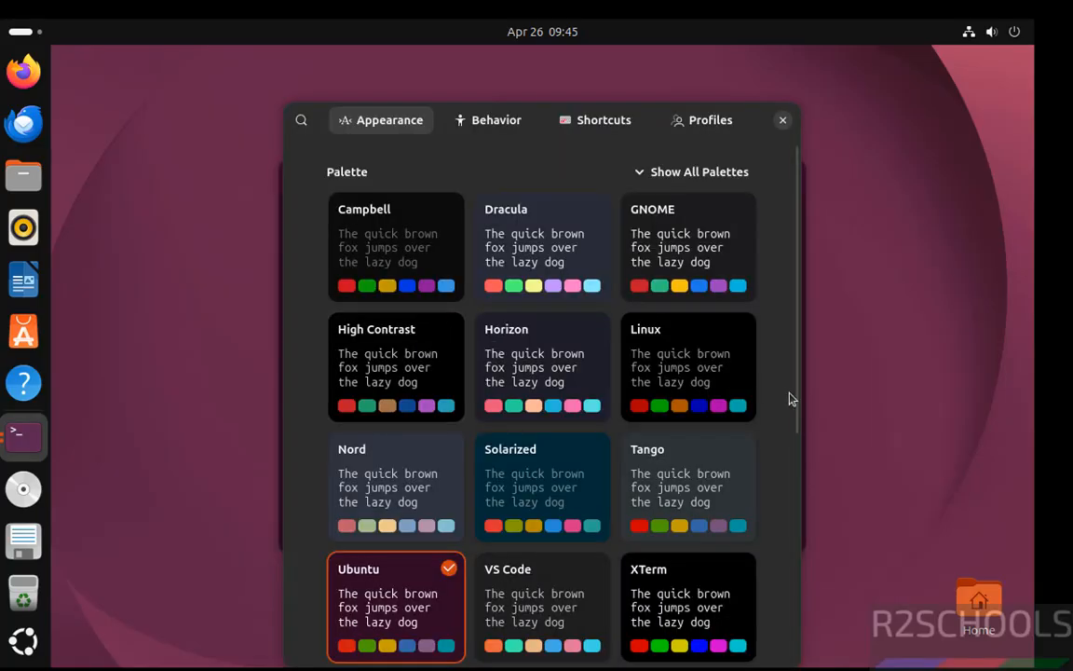
scroll(795, 415, down, 5)
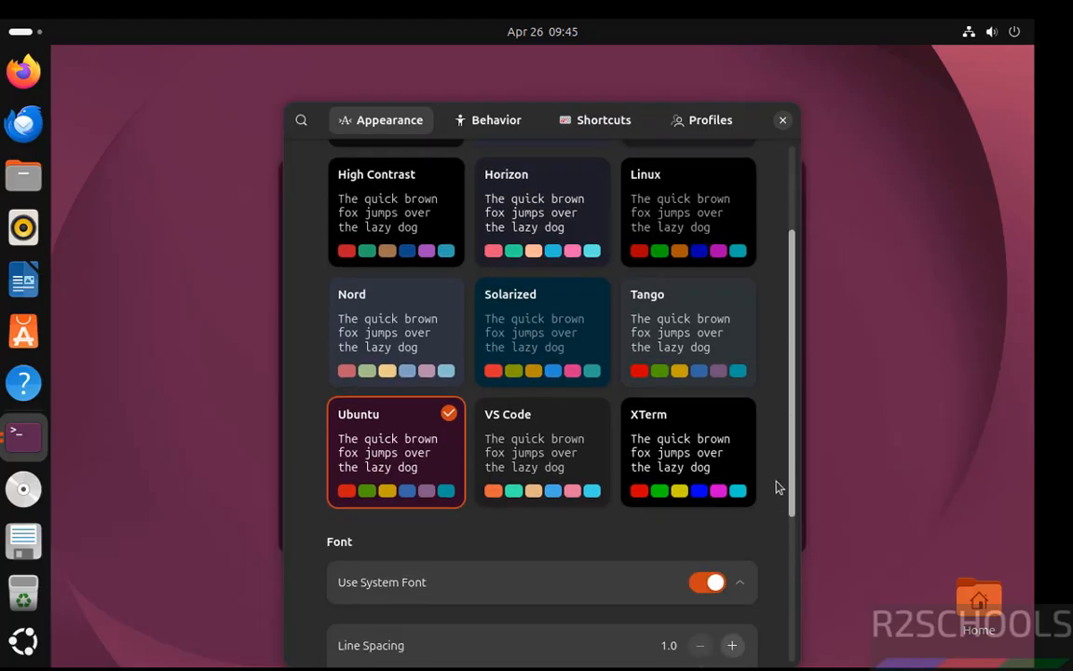
click(707, 415)
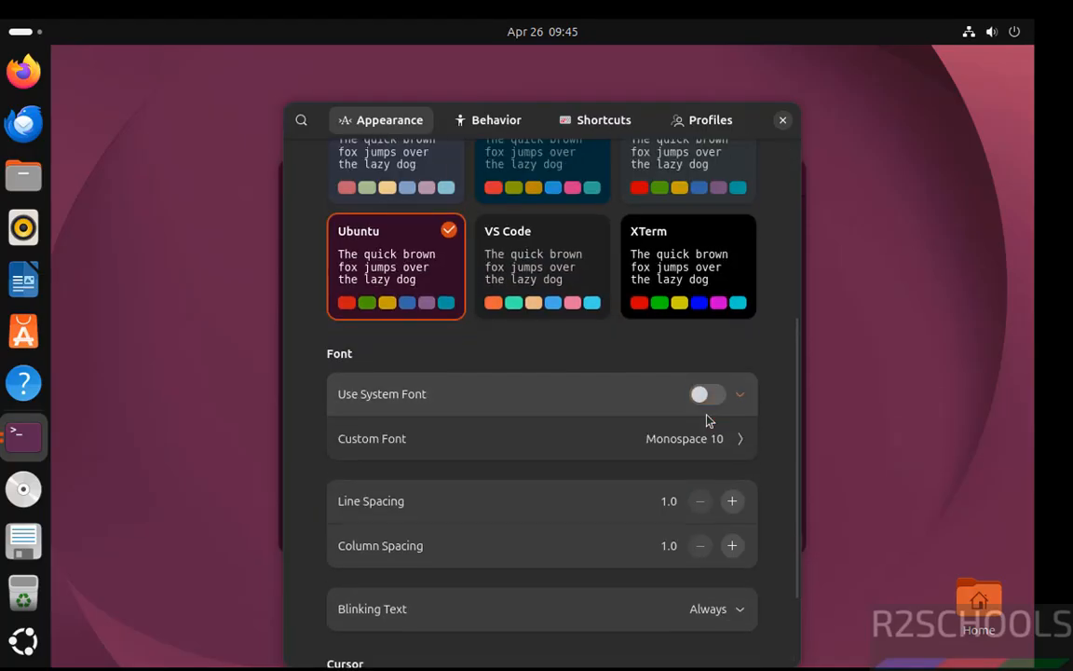
- Set the Terminal's custom font to Monospace Regular at size 13 and close the preferences
click(732, 454)
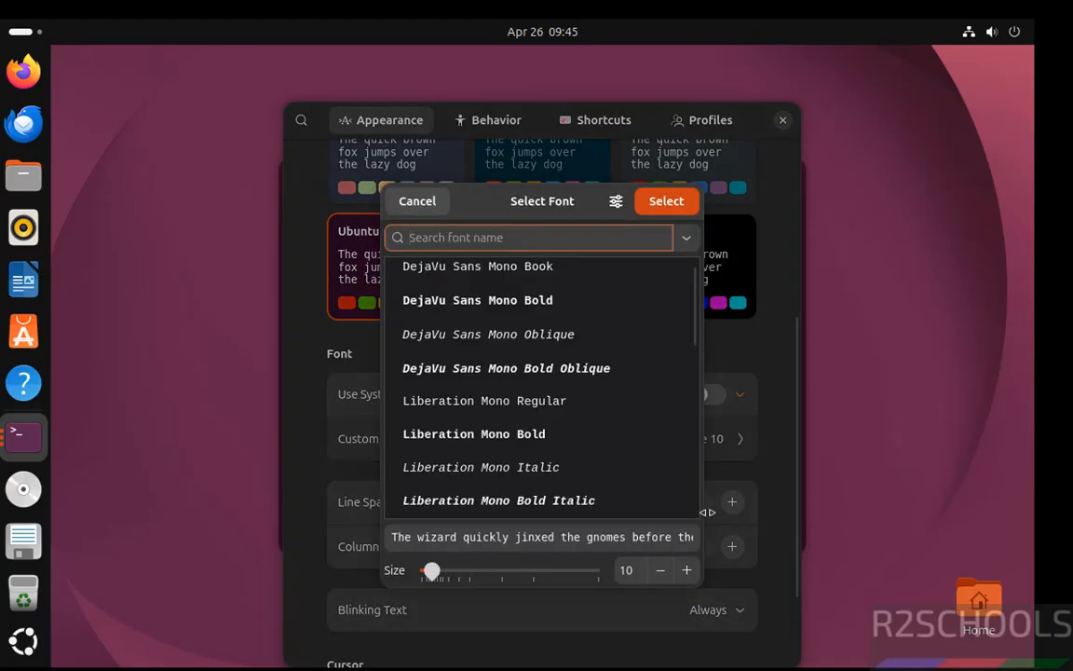
click(686, 571)
click(687, 571)
click(687, 571)
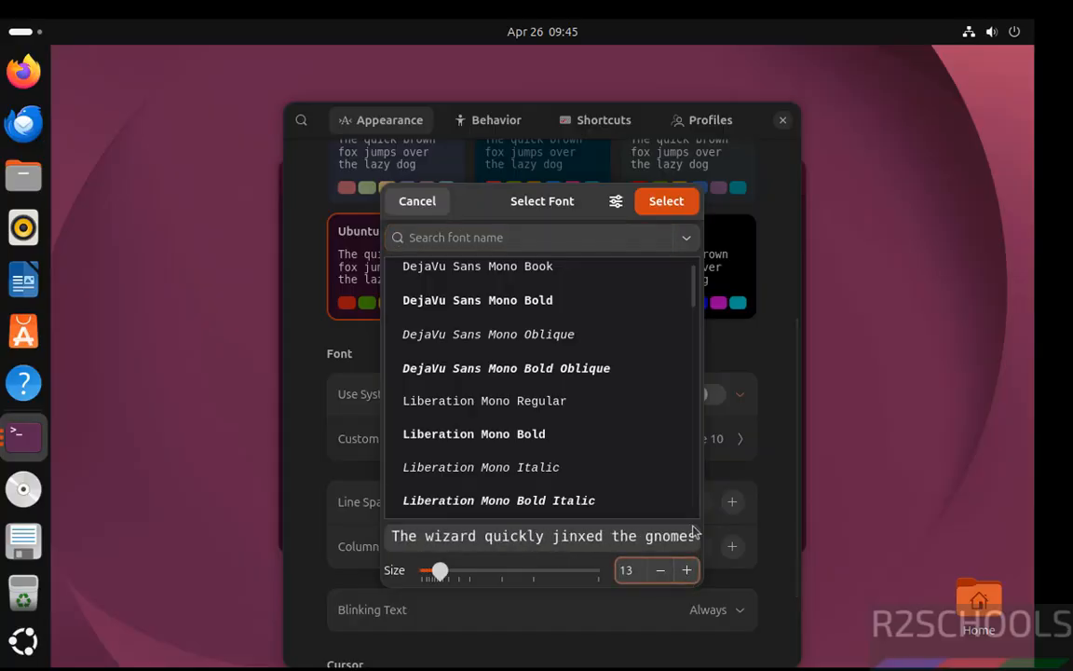
click(522, 241)
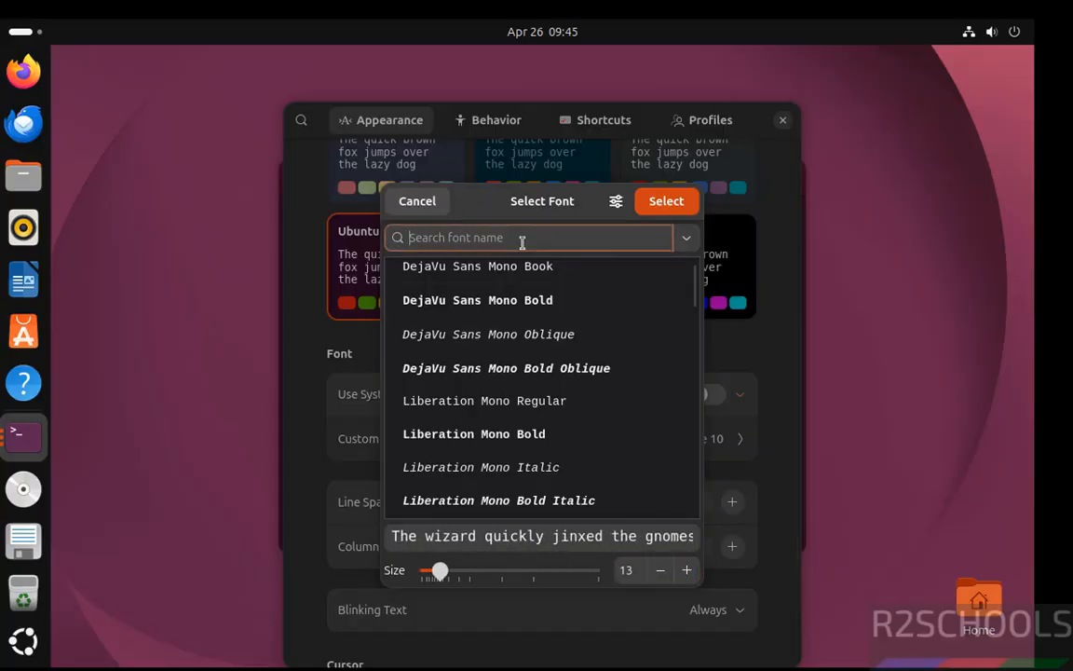
text(mono)
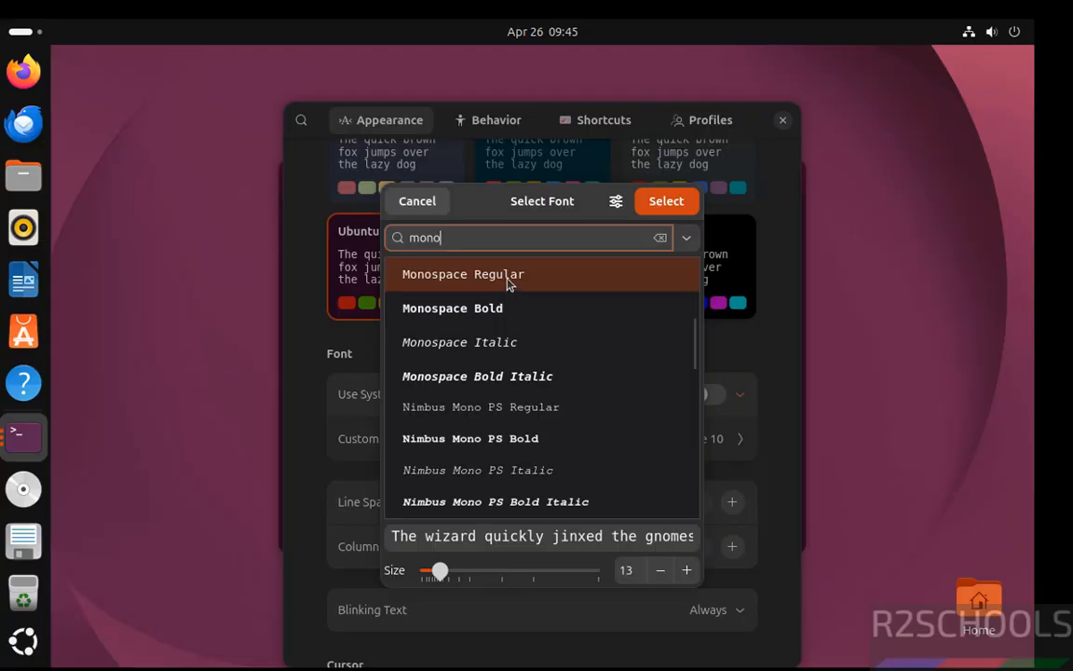
click(507, 281)
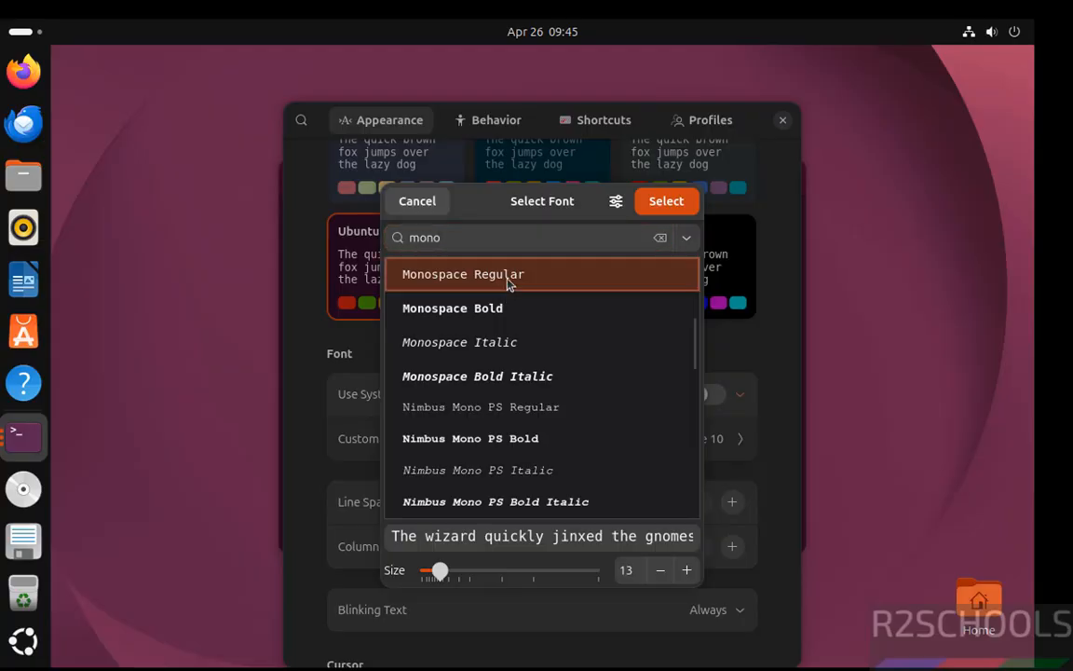
click(678, 197)
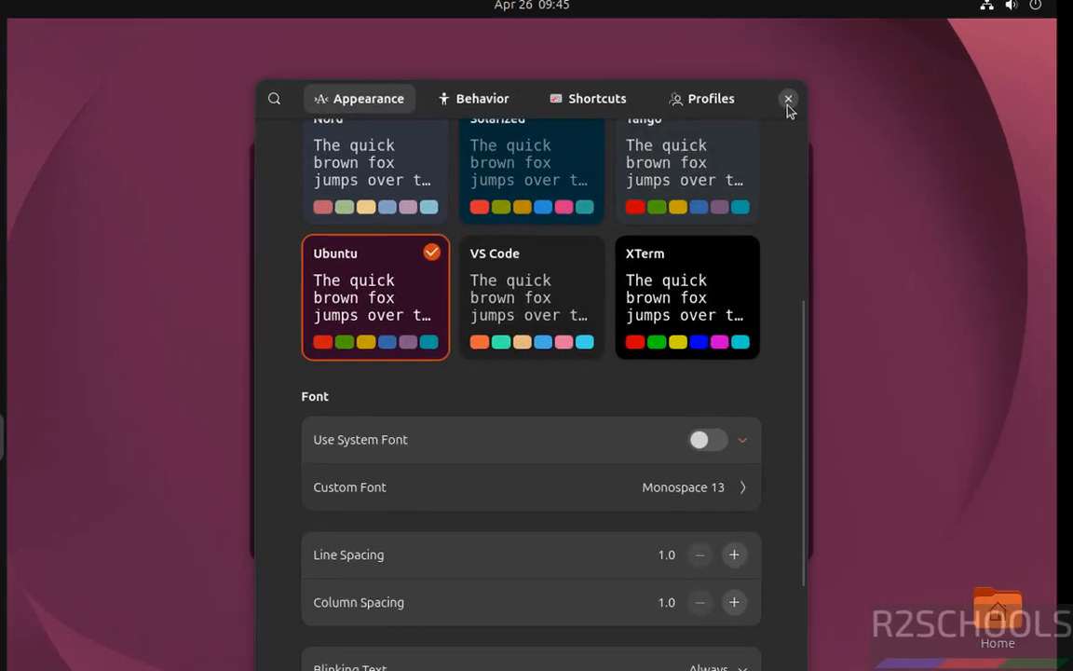
click(788, 101)
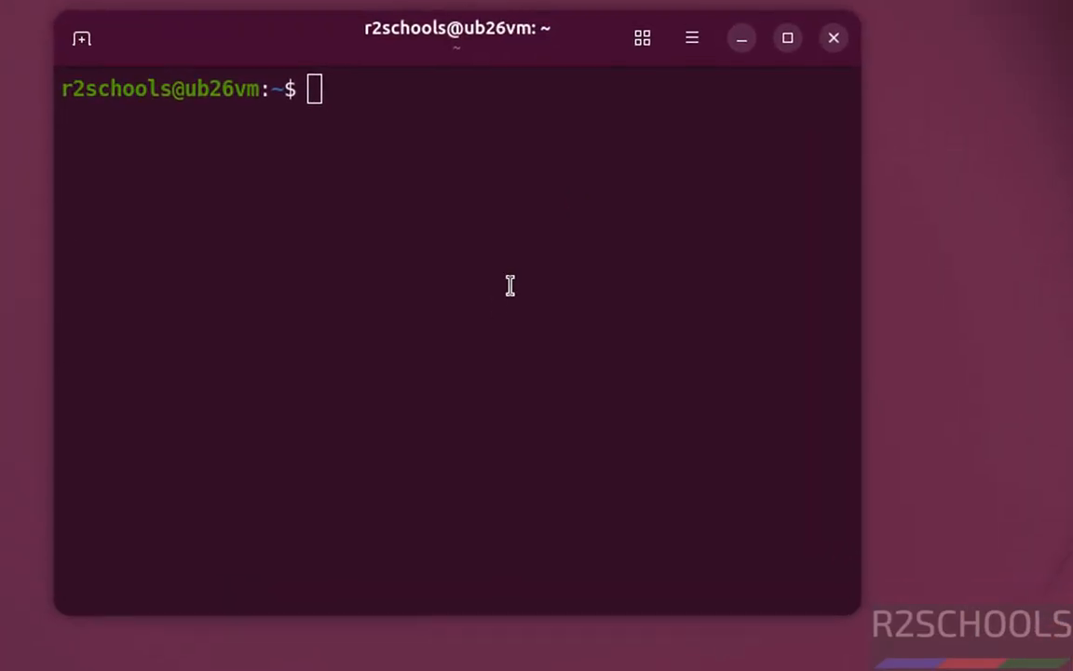
- Display /etc/os-release with the more command and highlight the Ubuntu codename in the output
text(more)
key(BackSpace)
key(BackSpace)
key(BackSpace)
key(BackSpace)
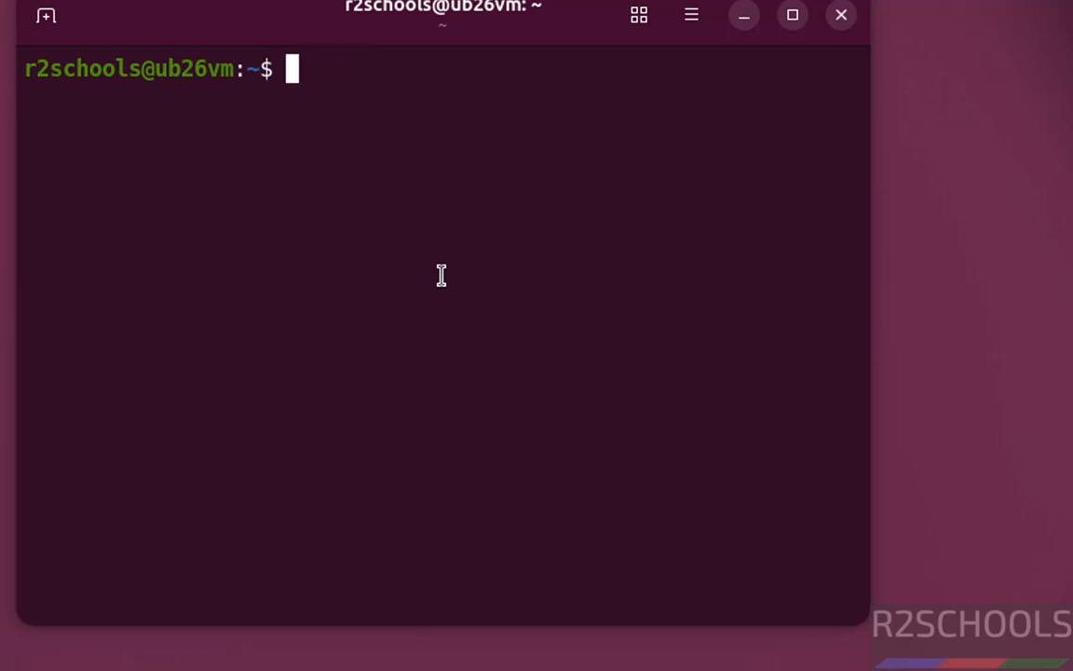
text(more /etc/)
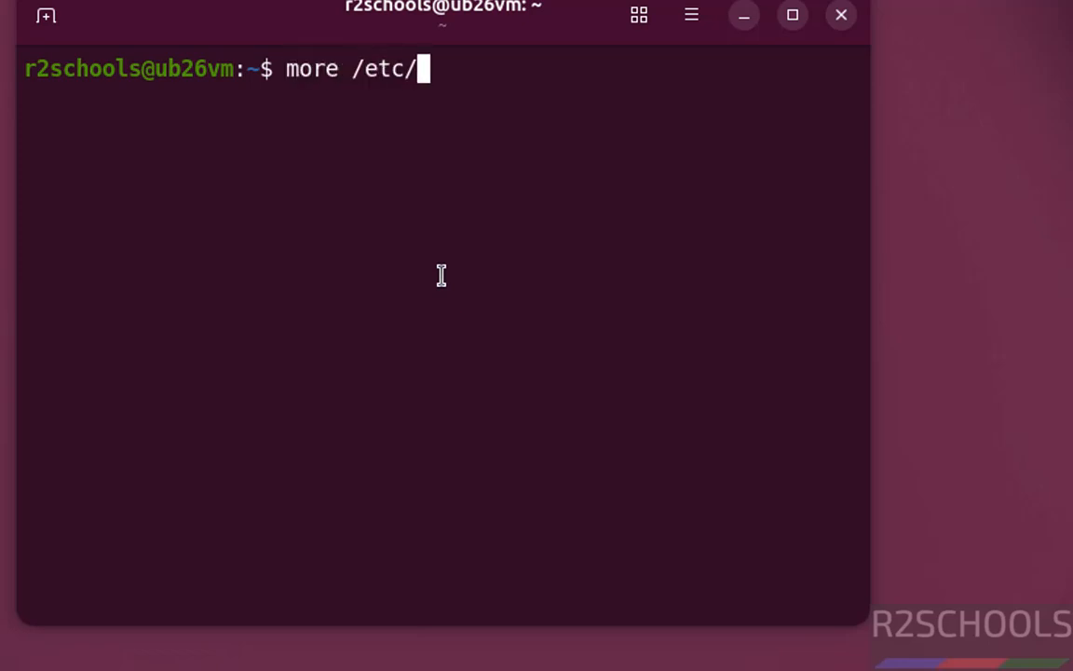
text(os-release)
key(Return)
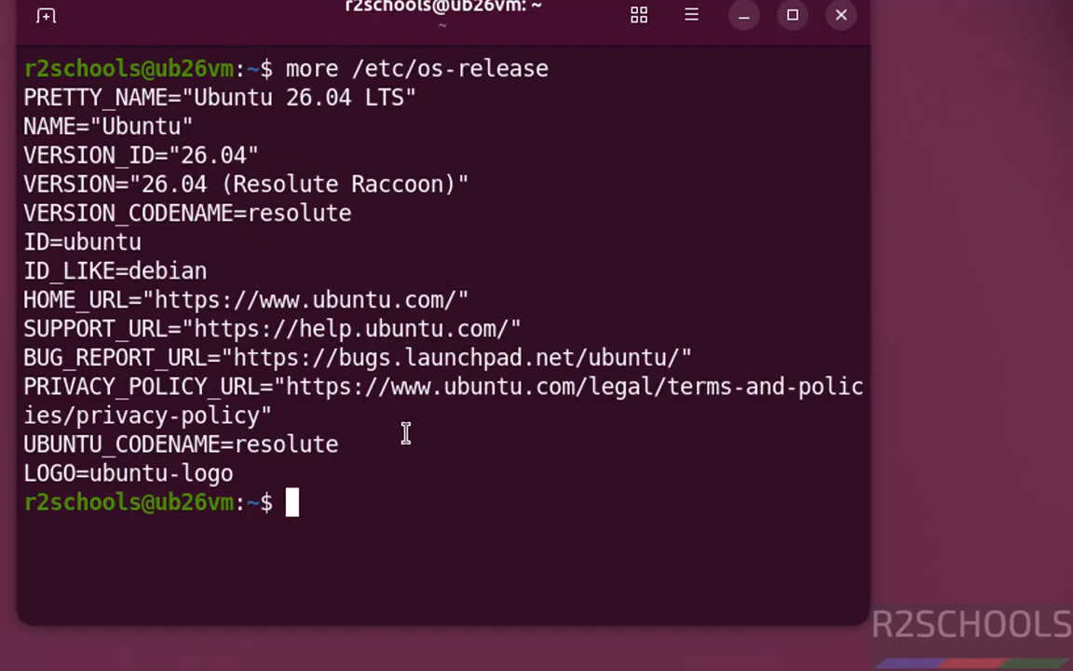
drag(240, 453, 329, 452)
click(431, 495)
- Clear the terminal and run "sudo apt update && sudo apt upgrade", authenticating with the account password
key(ctrl+l)
text(sudo apt)
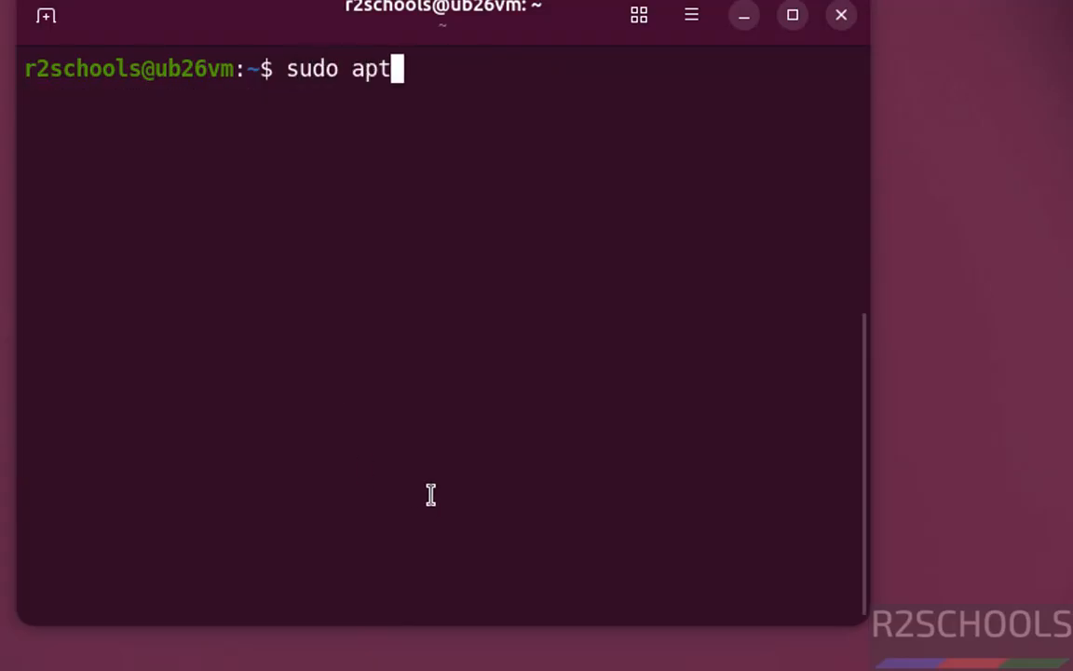
text( update &&)
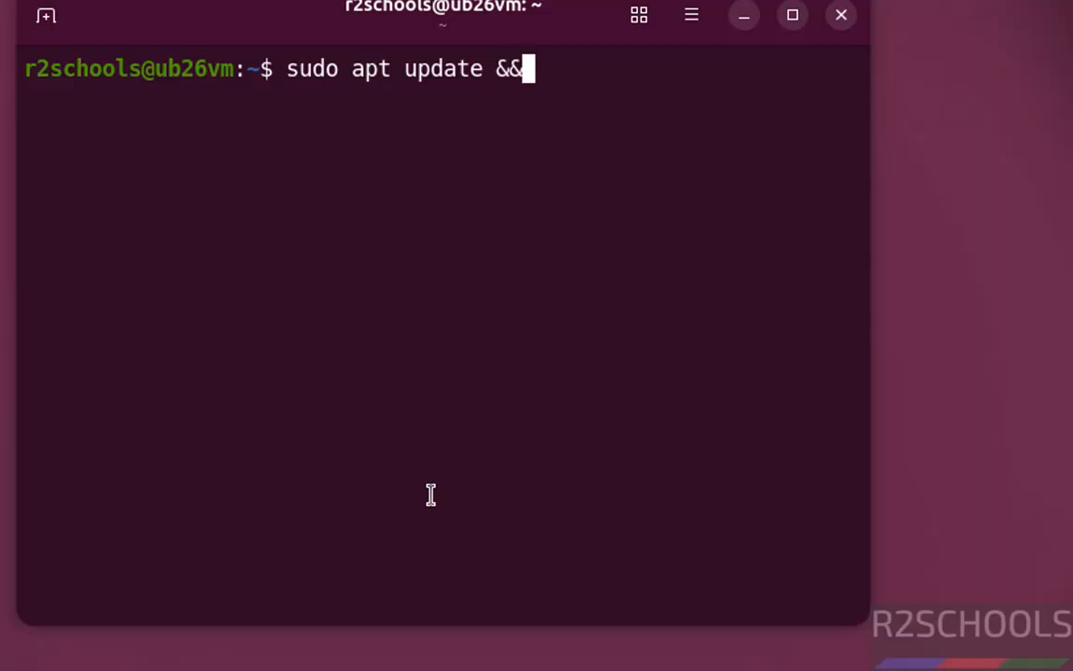
text( sudo apt u)
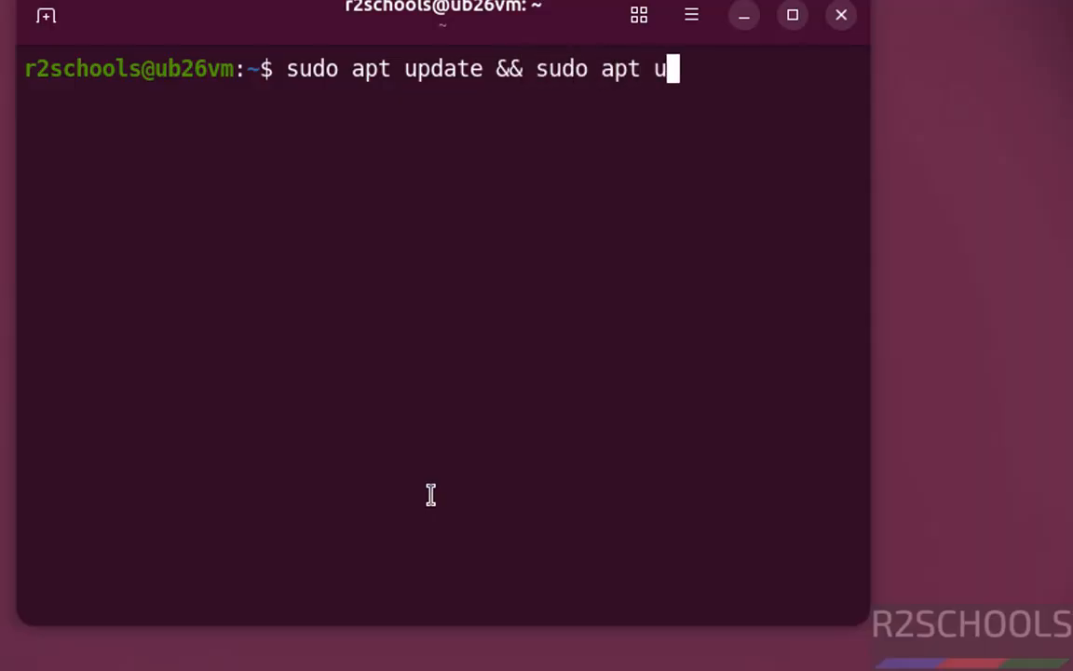
text(pgrade)
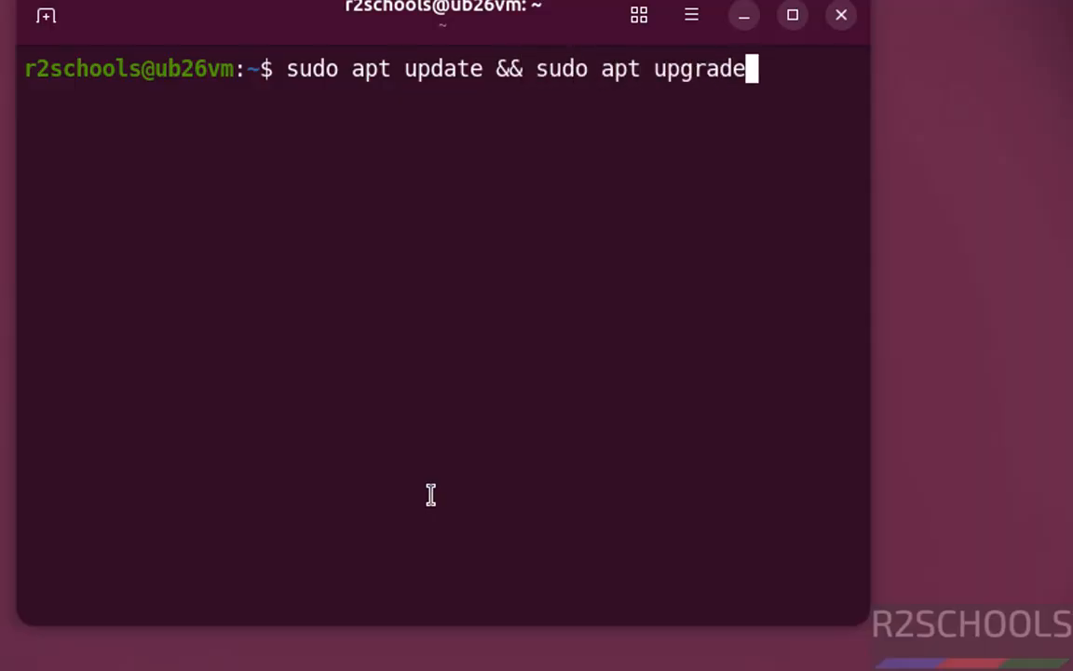
key(Return)
text(********)
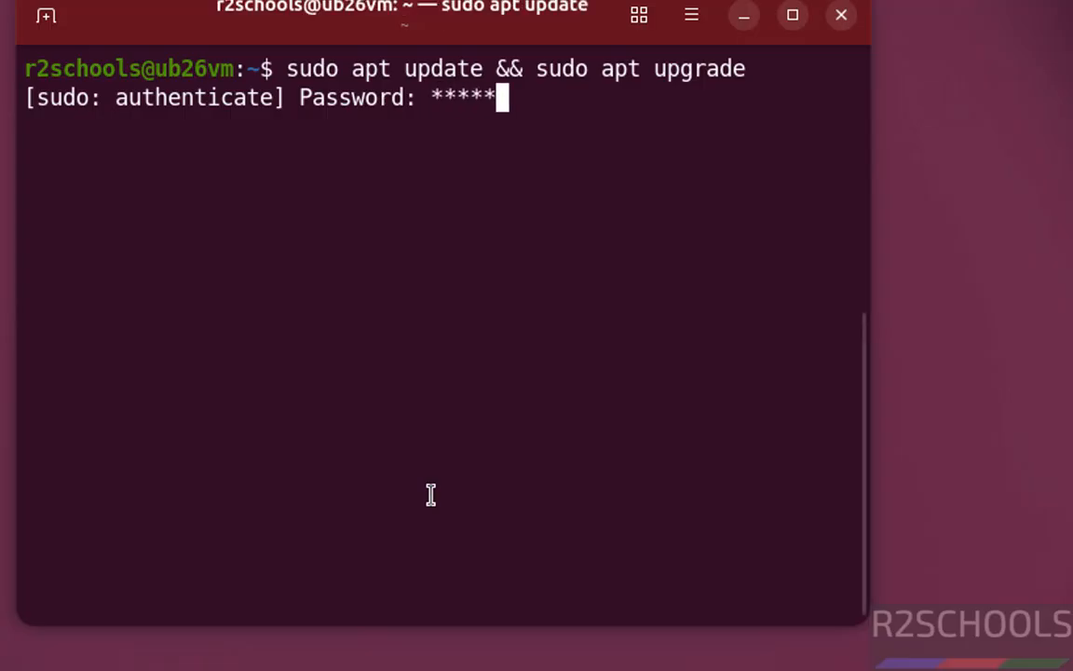
text(*)
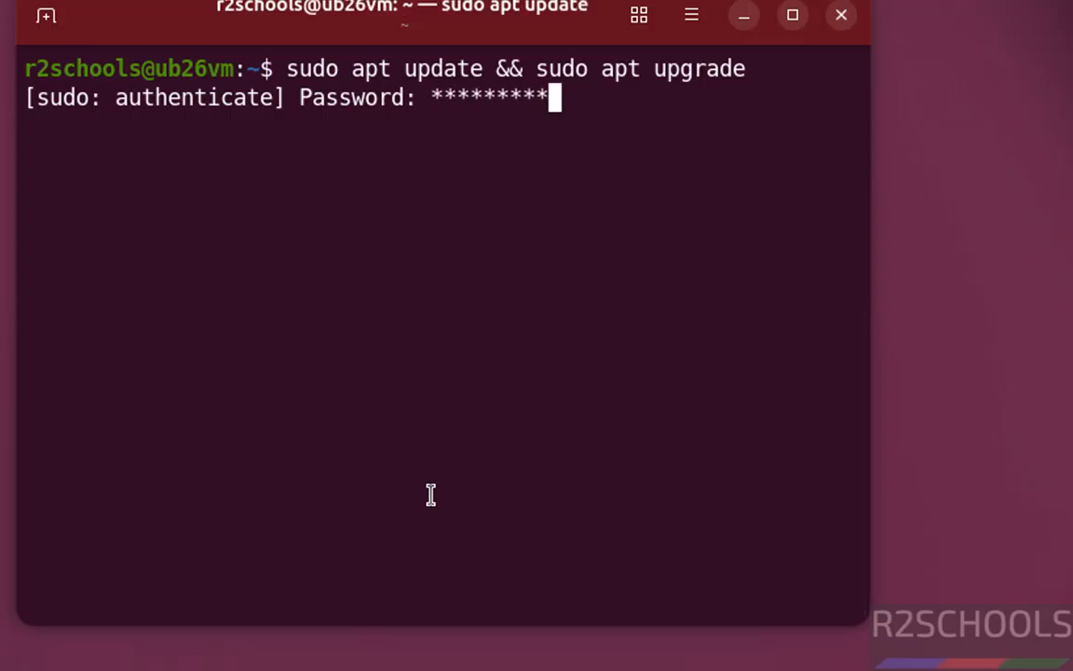
key(Return)
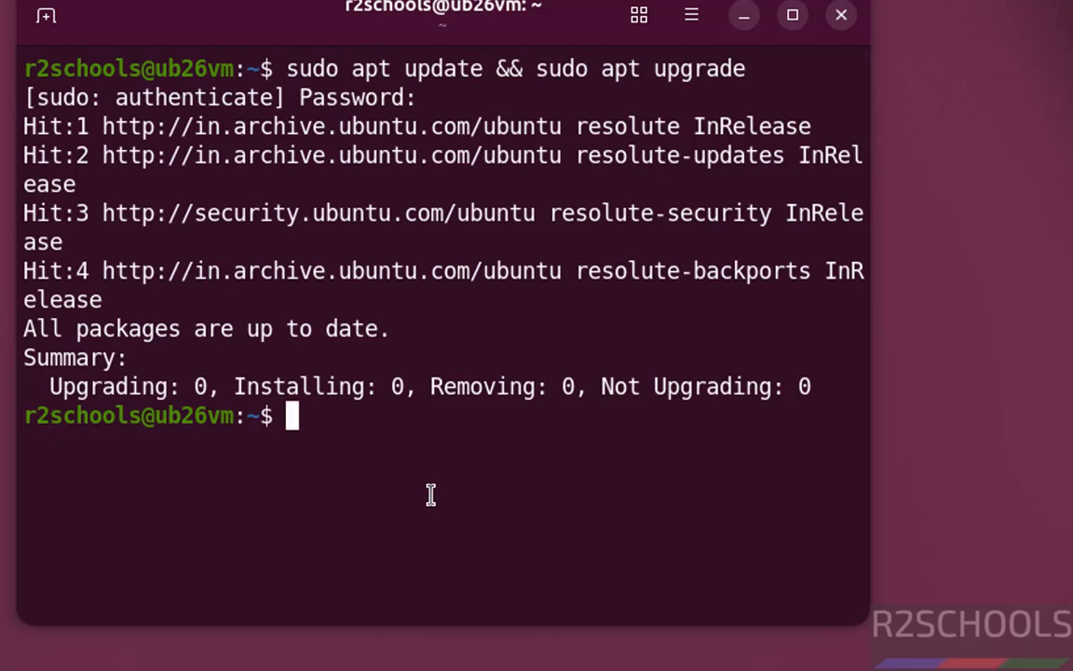
- Try to list the network interfaces with the ifconfig command
text(ifconfig)
key(Return)
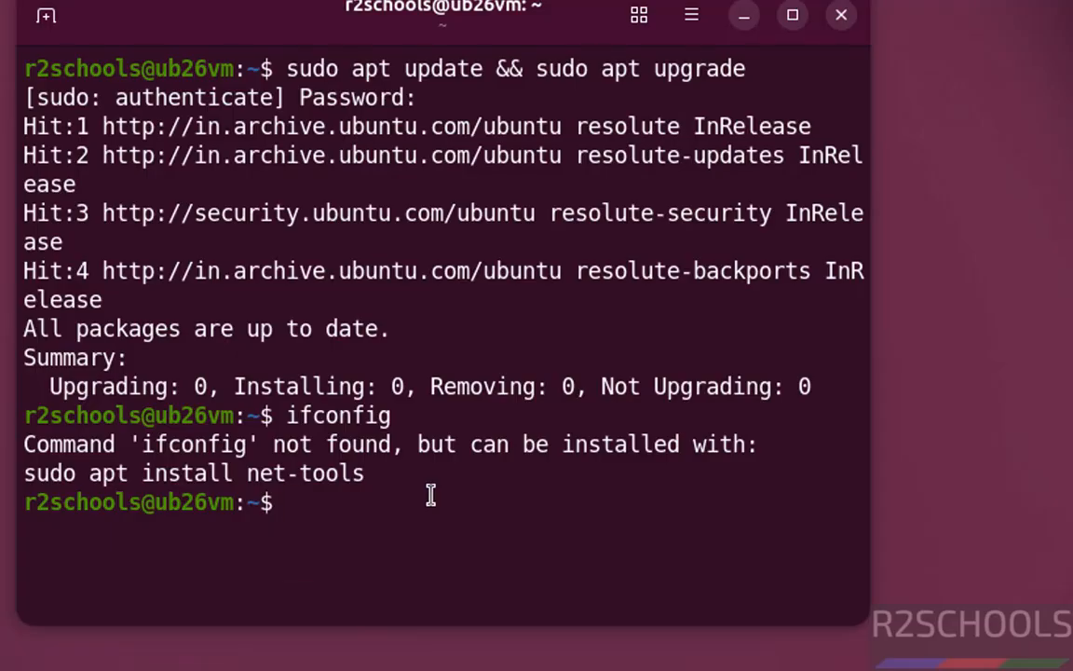
- Run "ip addr" and highlight the IPv4 address of the ens33 interface
text(ip ad)
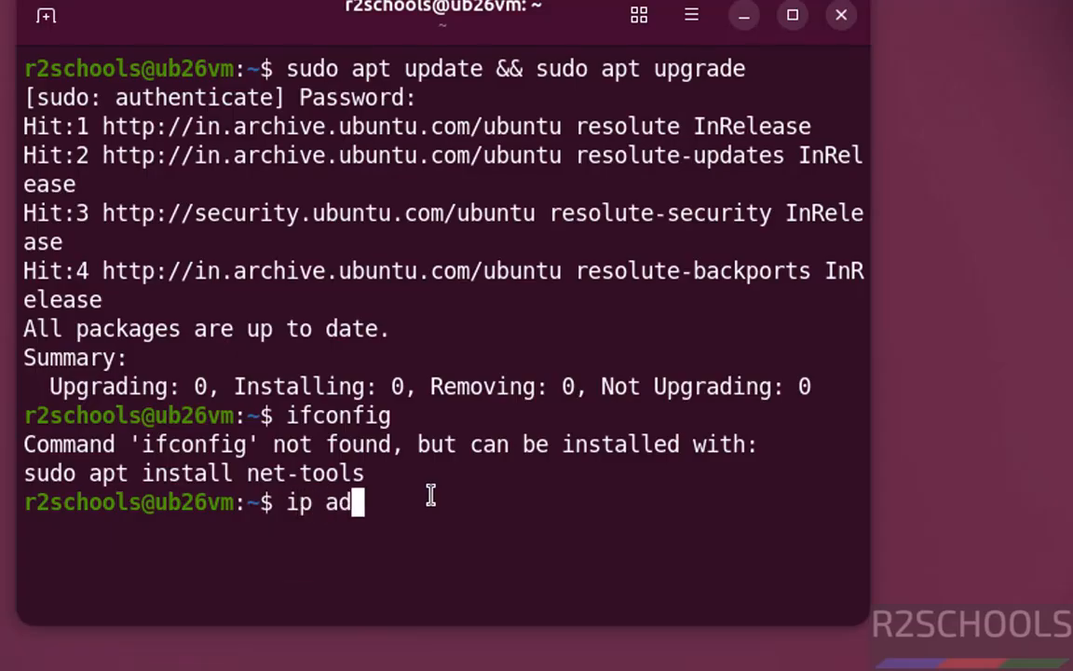
text(dr)
key(Return)
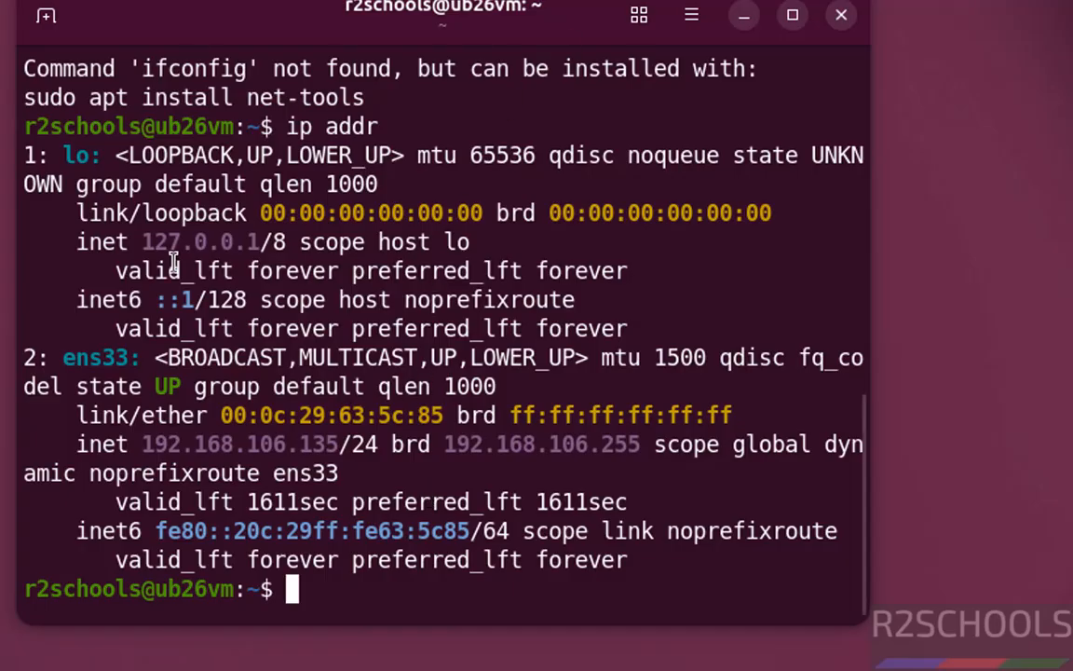
double_click(198, 446)
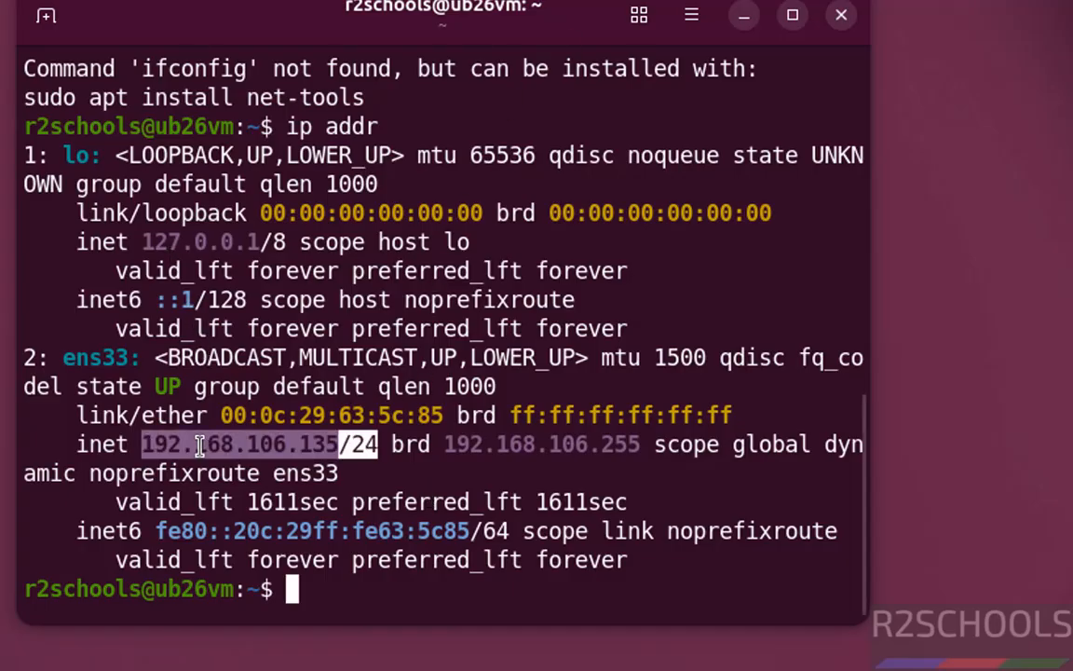
text(q)
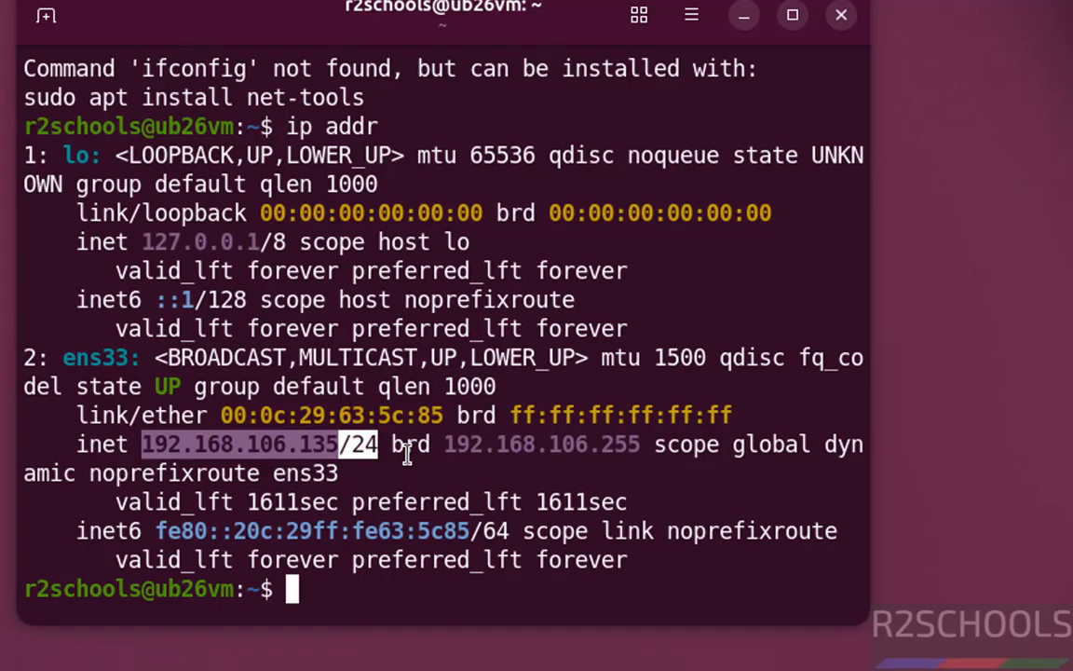
- Rerun the earlier ifconfig command from the command history
key(Up)
key(Up)
key(Return)
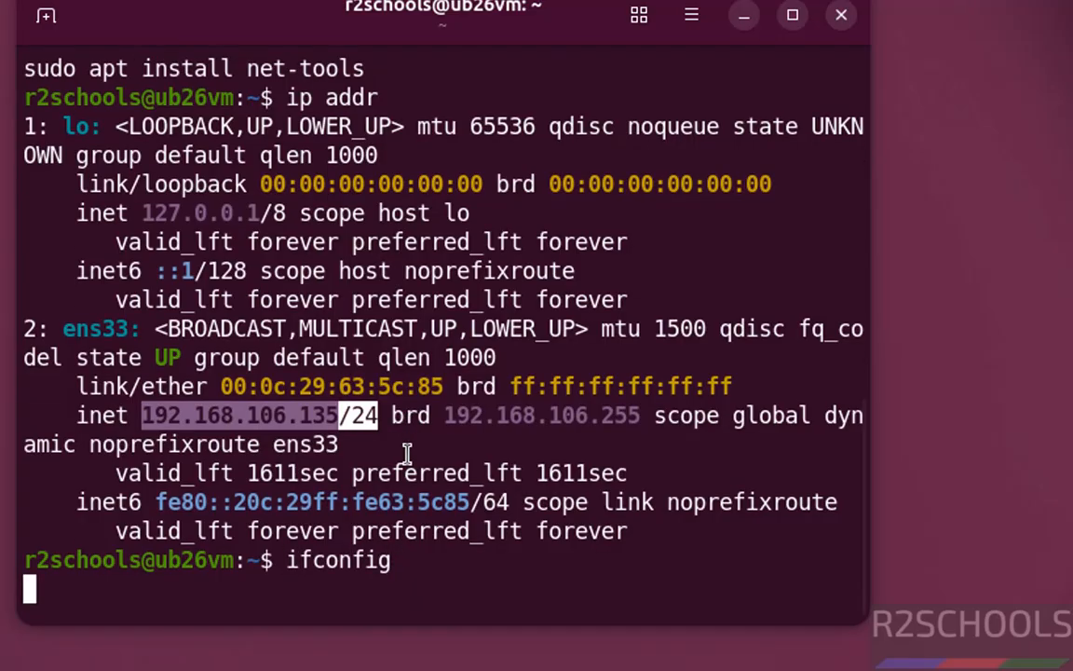
- Install the net-tools package by running "sudo apt install net-tools"
text(s)
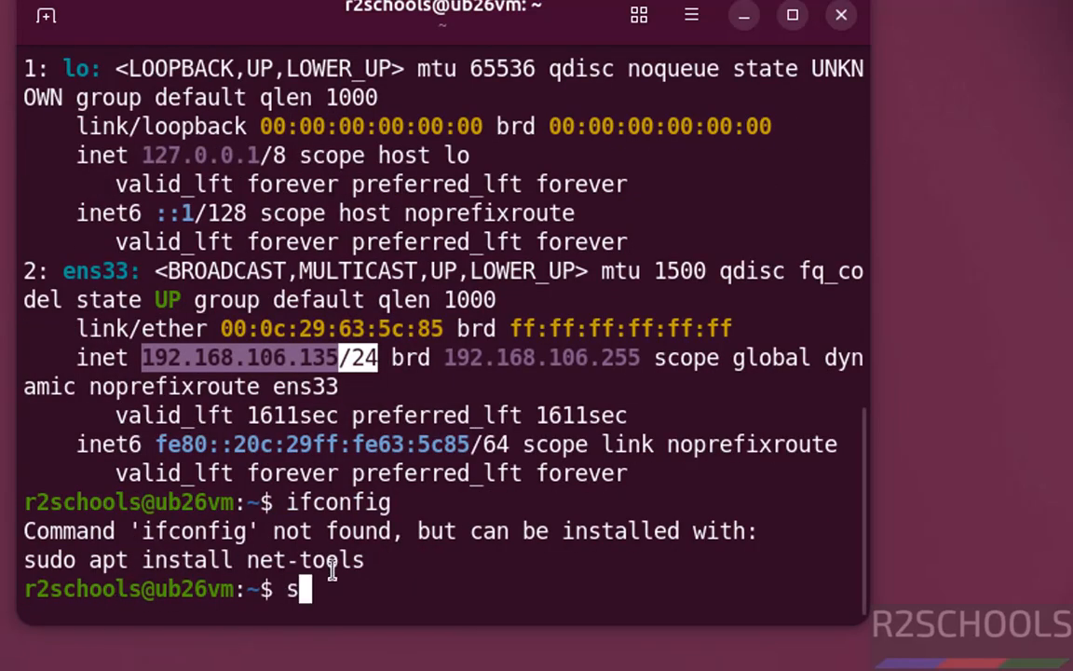
text(udo apt ins)
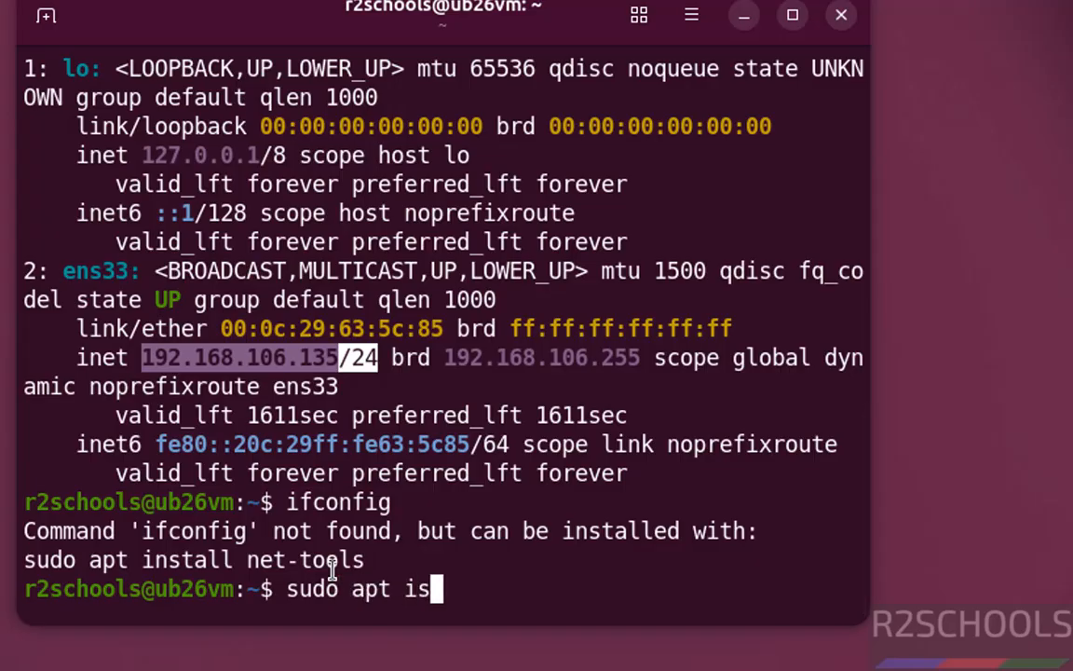
key(BackSpace)
text(nstall n)
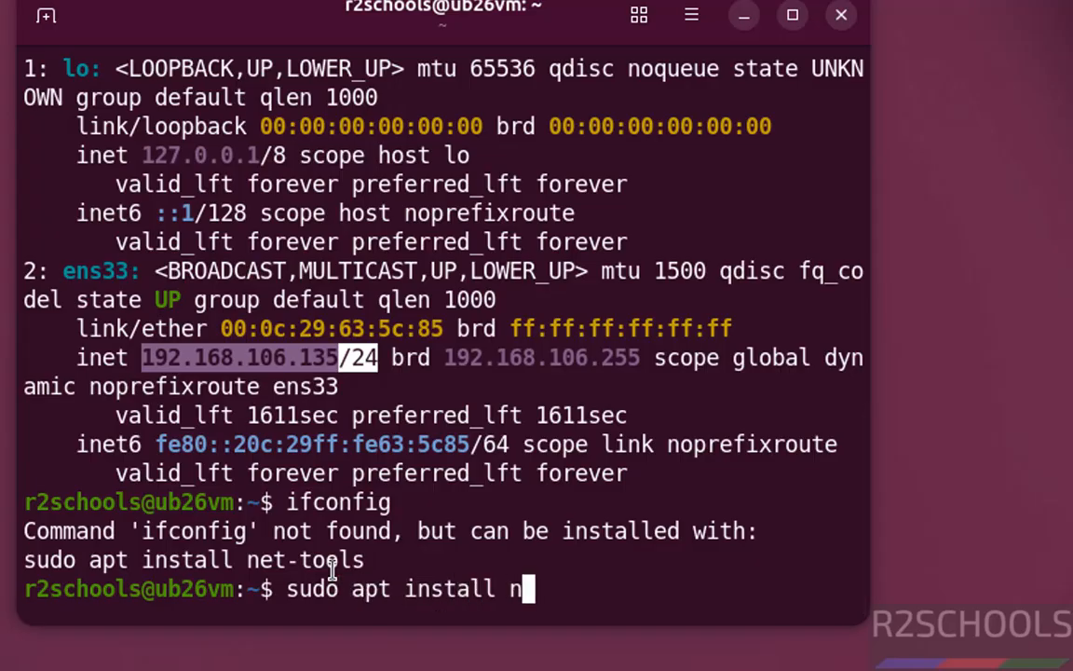
text(et-tools)
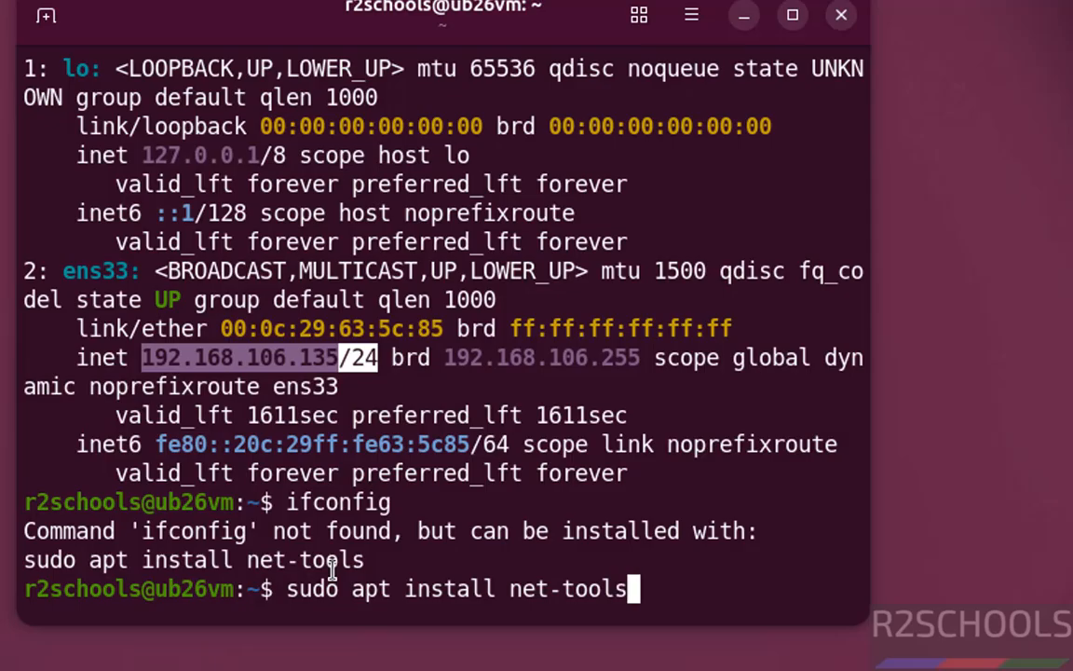
key(Return)
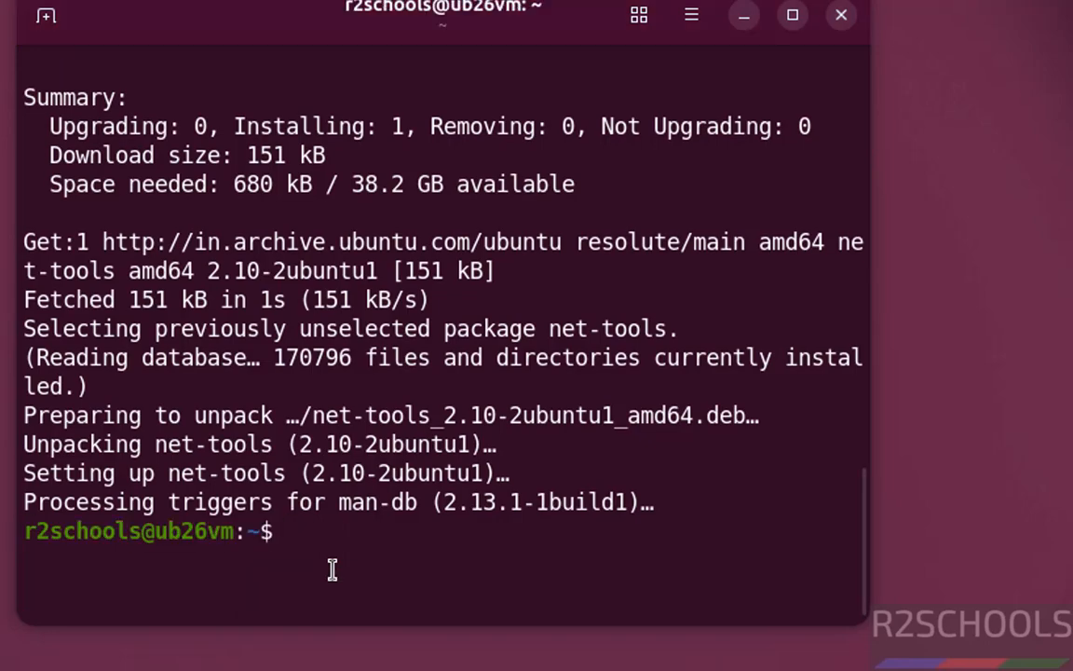
- Run ifconfig with net-tools installed and review the ens33 interface details in its output
text(ifconfig)
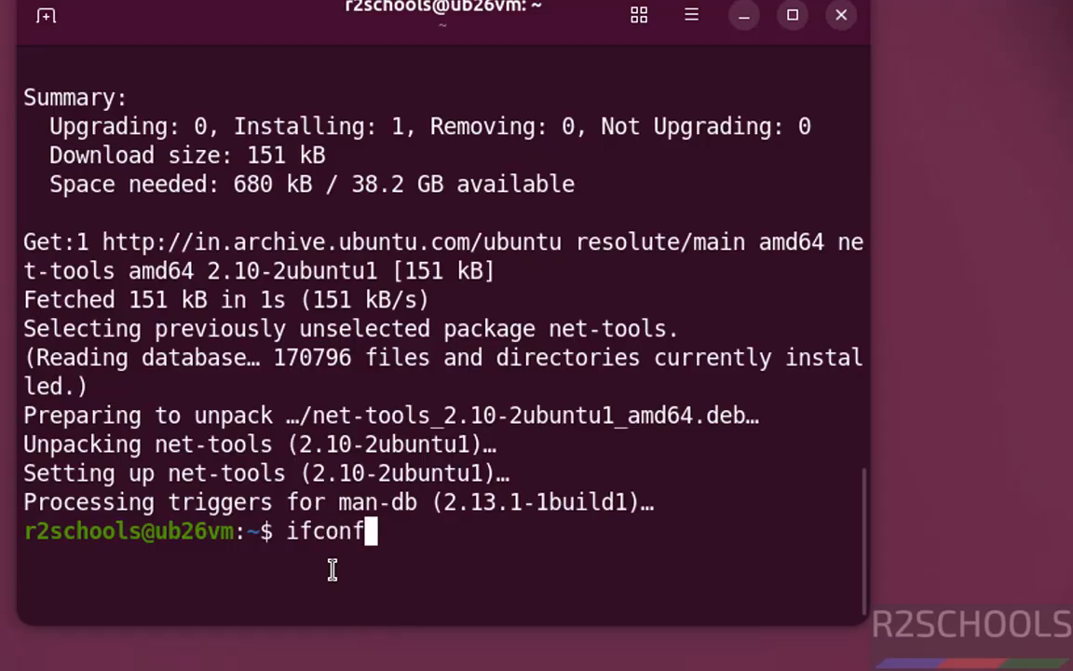
key(Return)
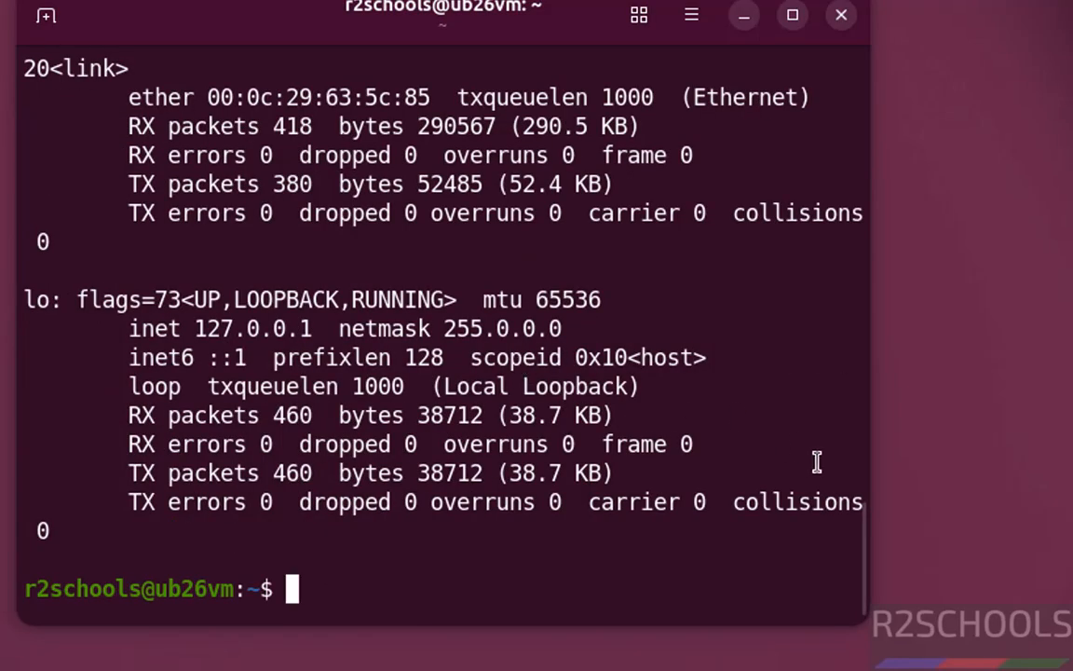
scroll(862, 520, up, 1)
scroll(862, 520, up, 5)
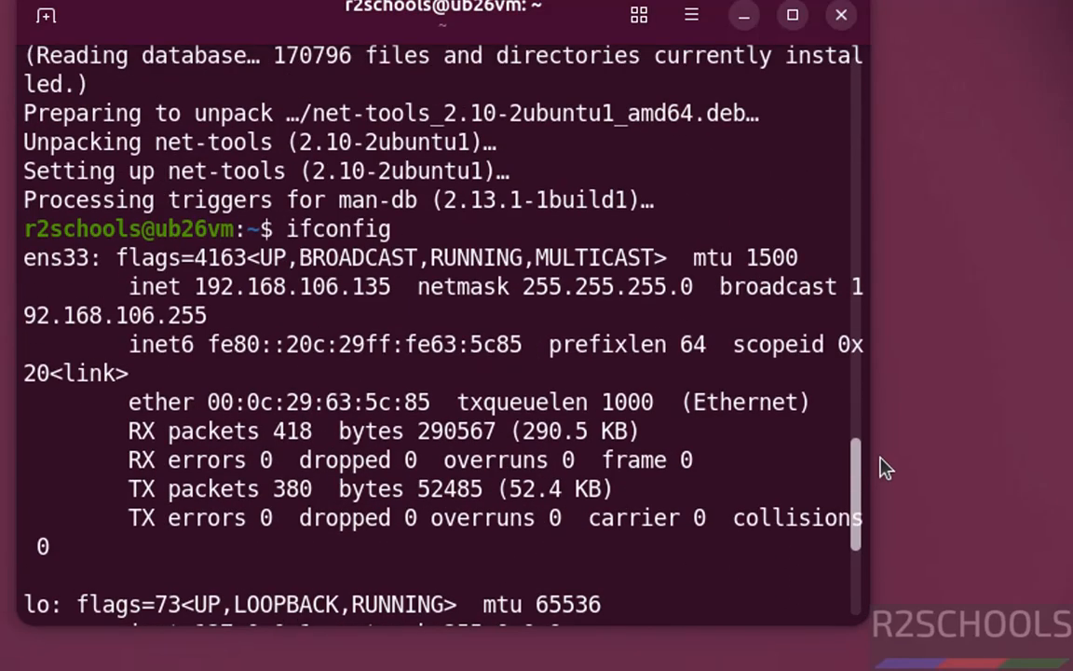